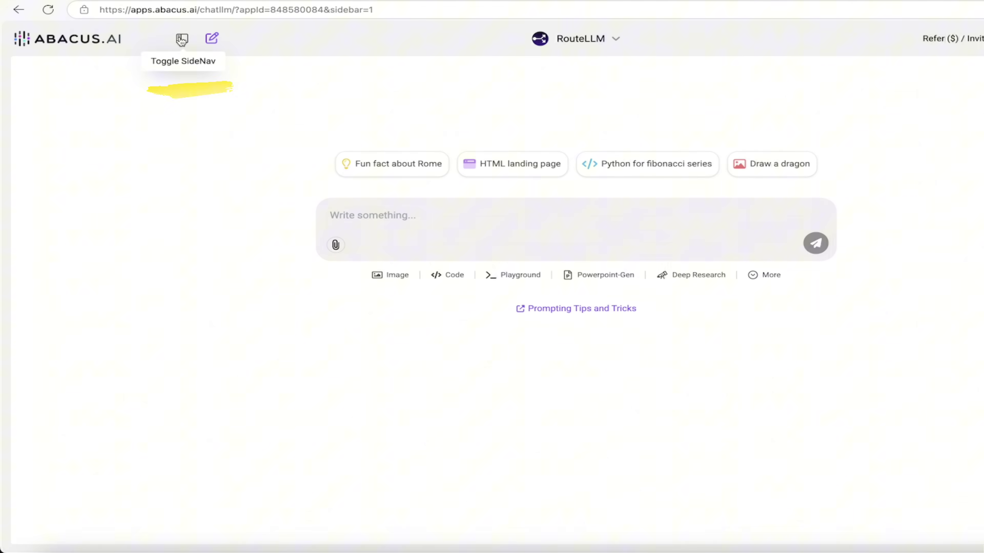
Step: Show the sidebar and go to the Projects page listing Sky Blue, Olympics, Video and Training
click(181, 39)
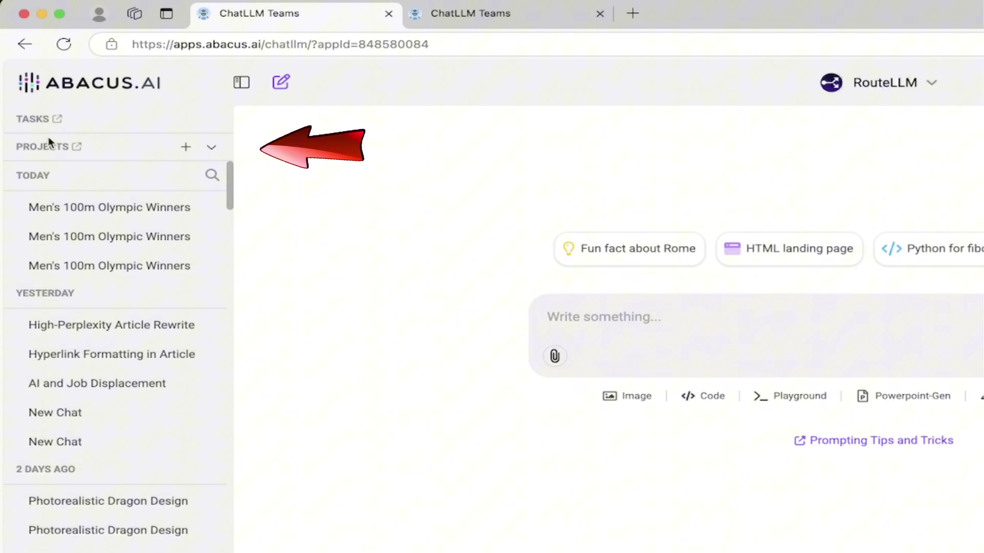
click(56, 151)
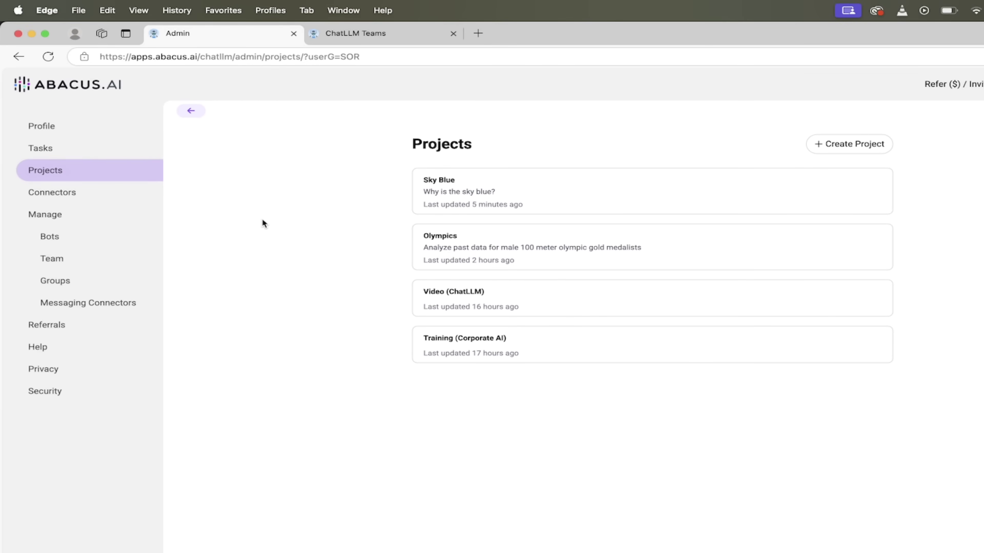
mouse_move(497, 188)
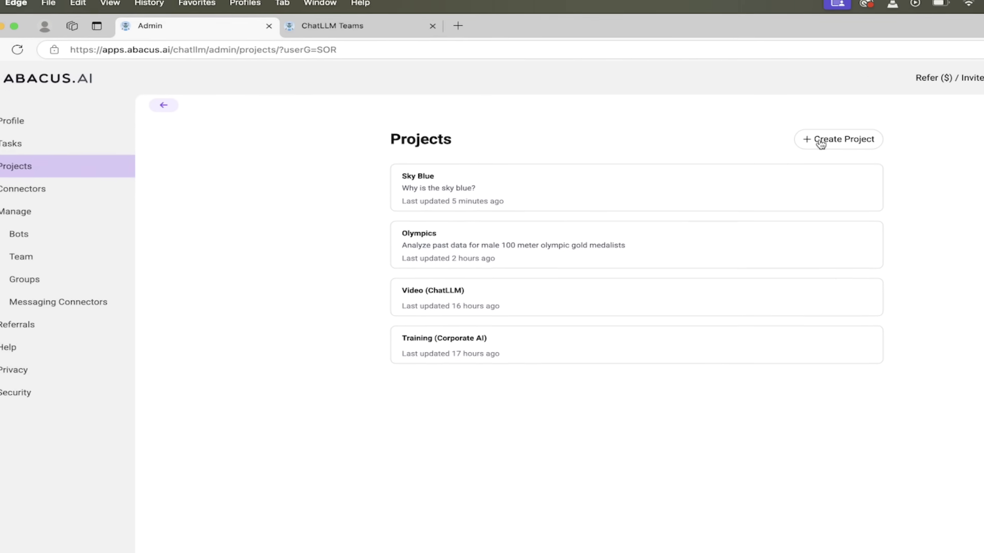
Step: Create a project named ELI5 with the pasted explain-like-I'm-five description
click(821, 140)
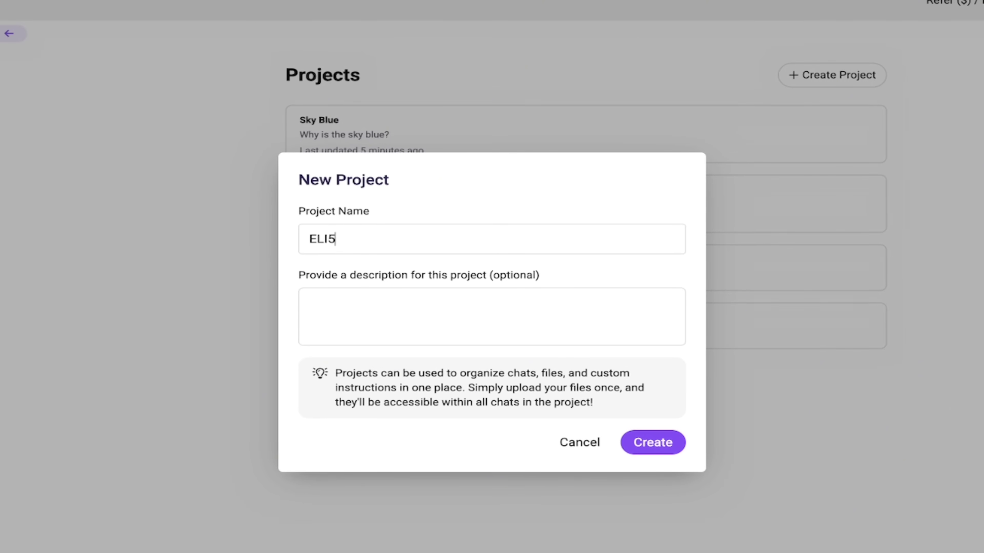
text(ELI5)
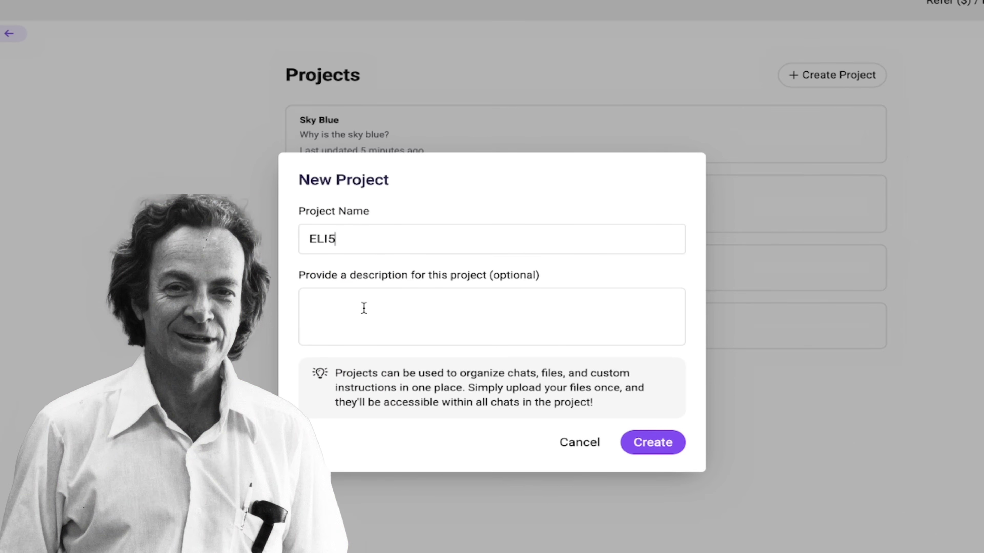
click(355, 314)
text(Explain like I’m 5 (ELI5): Imagine you are replying to a five year old.)
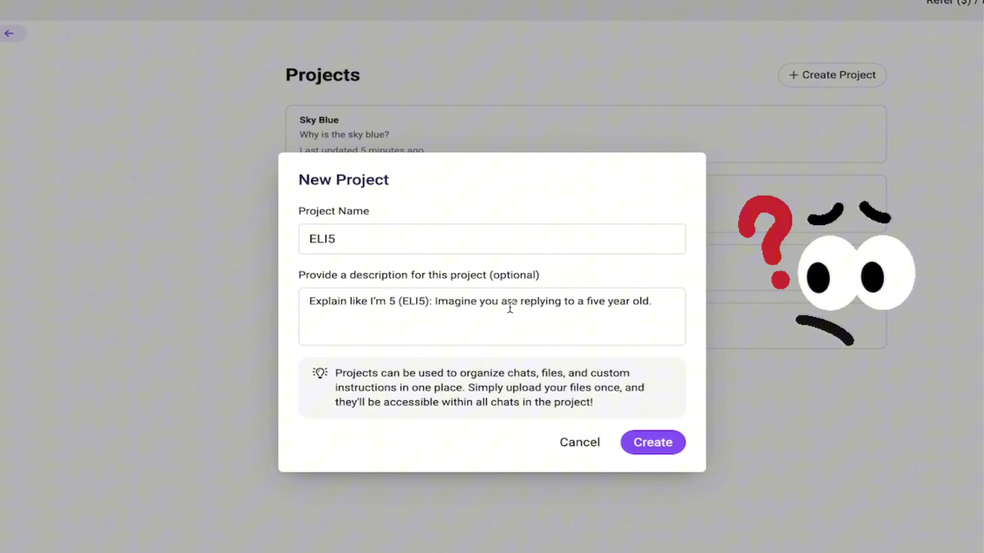
click(654, 443)
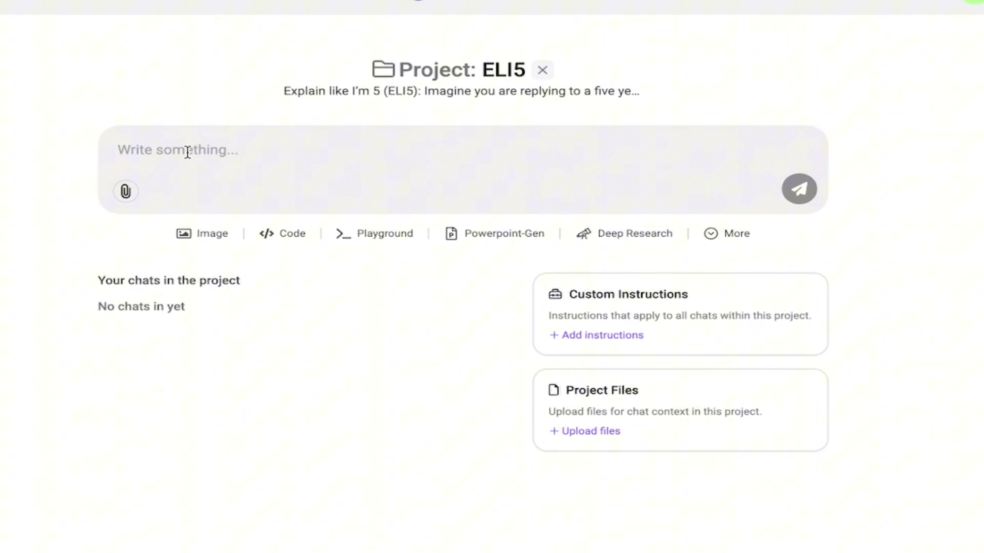
Step: Ask the ELI5 project 'Why is the sky blue?'
text(Why is the sky blue?)
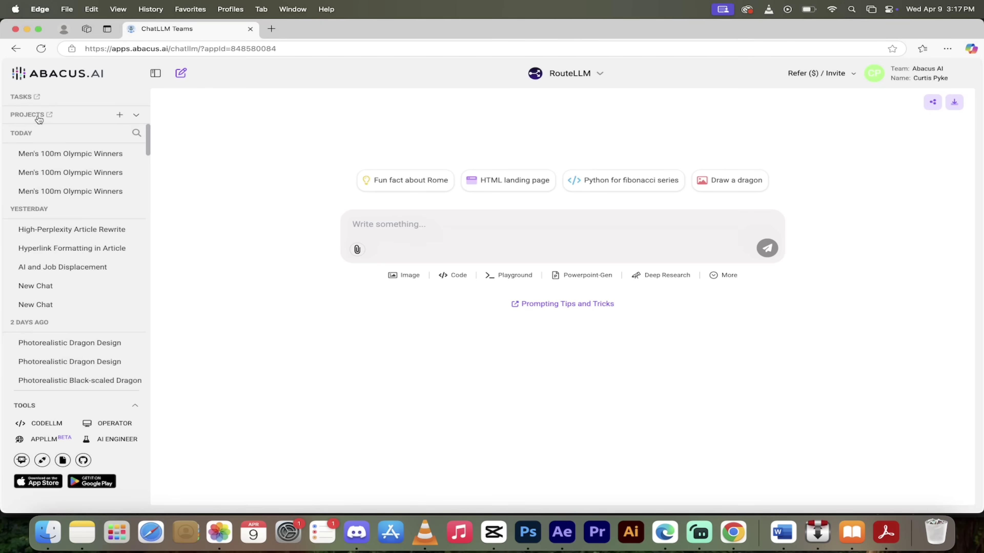
Step: From the Projects page, create a project named Macbeth described as 'Course on Macbeth'
click(39, 116)
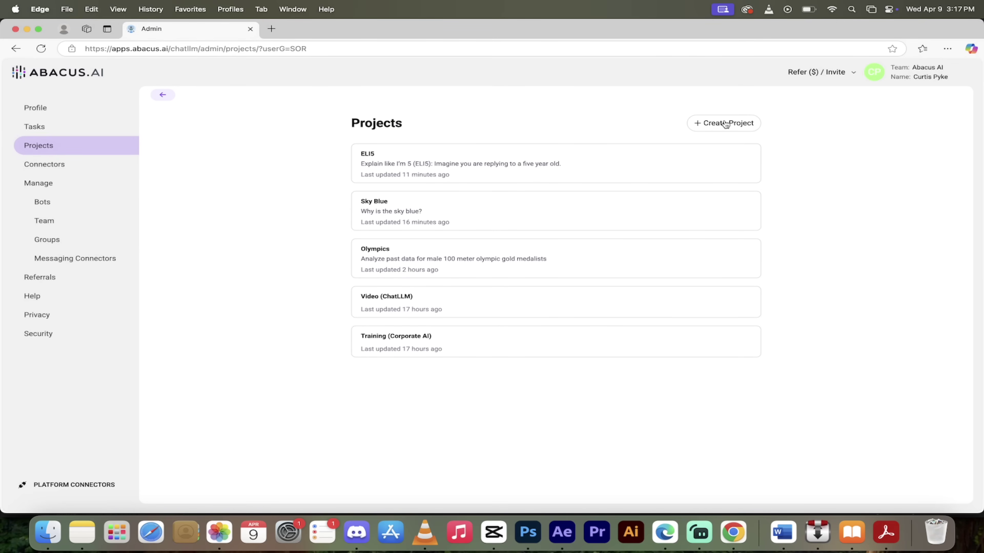
click(710, 124)
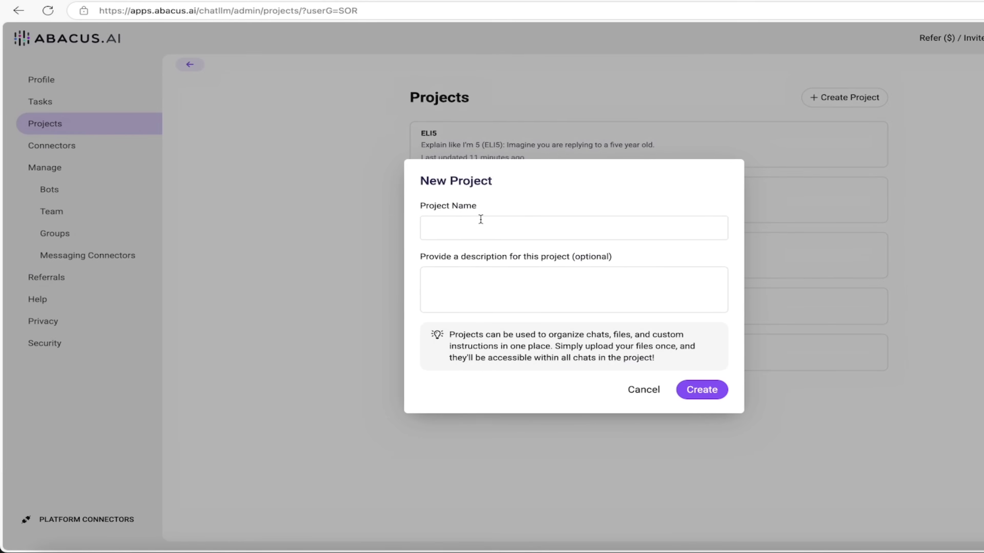
click(476, 224)
text(M)
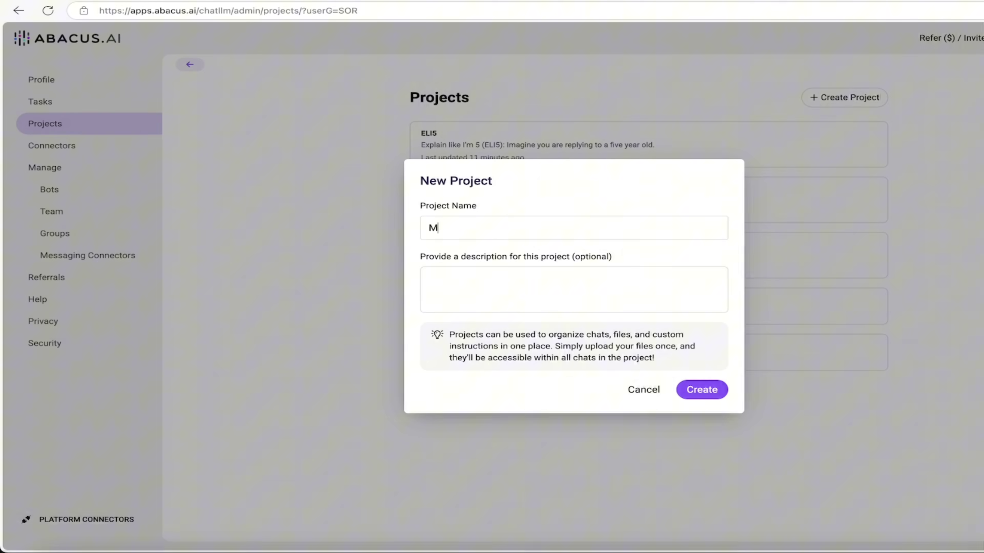
text(acbeth C)
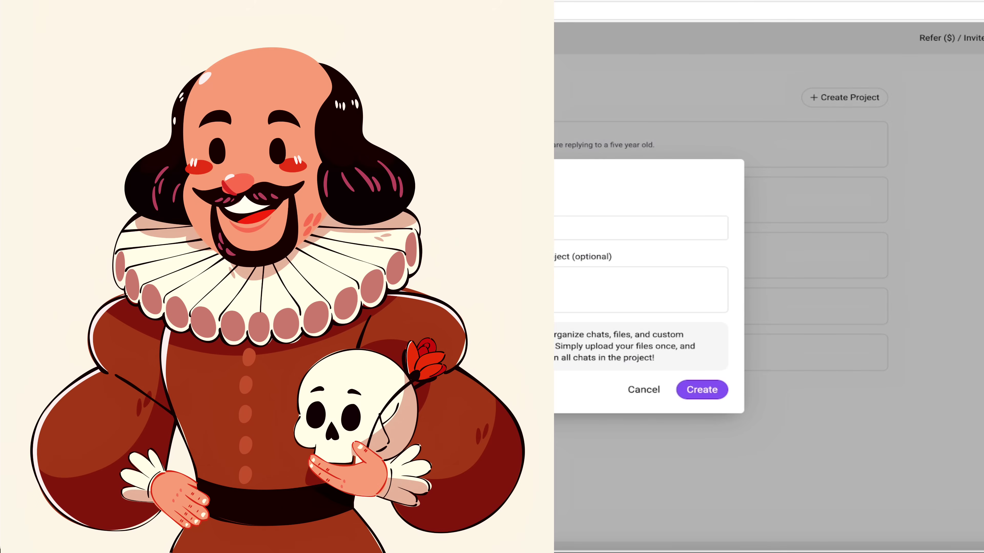
click(498, 279)
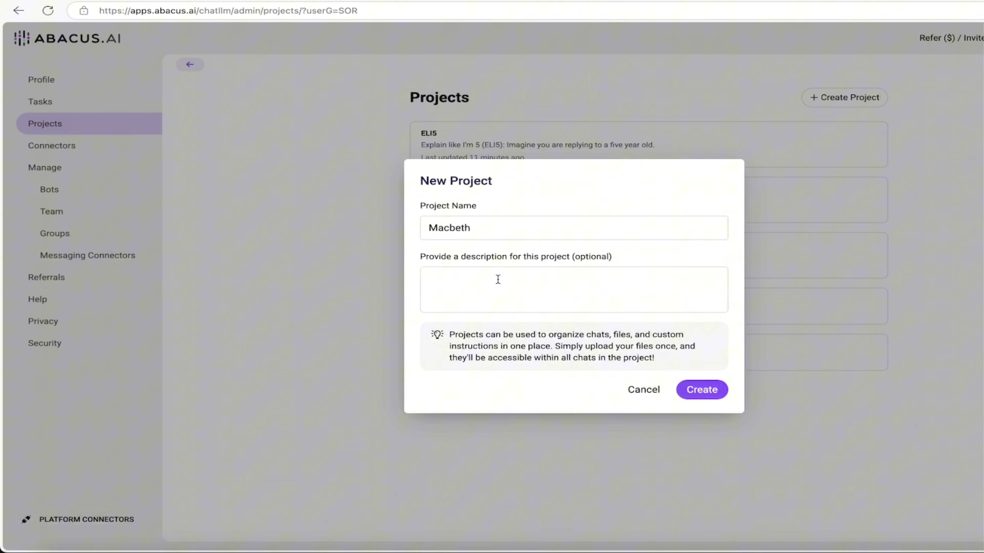
text(Course)
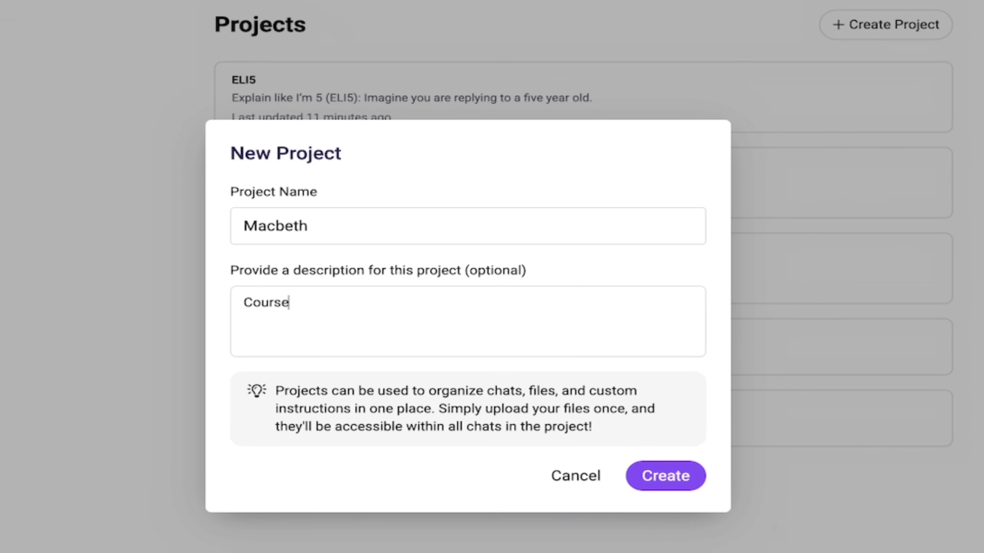
text( on Macbeth)
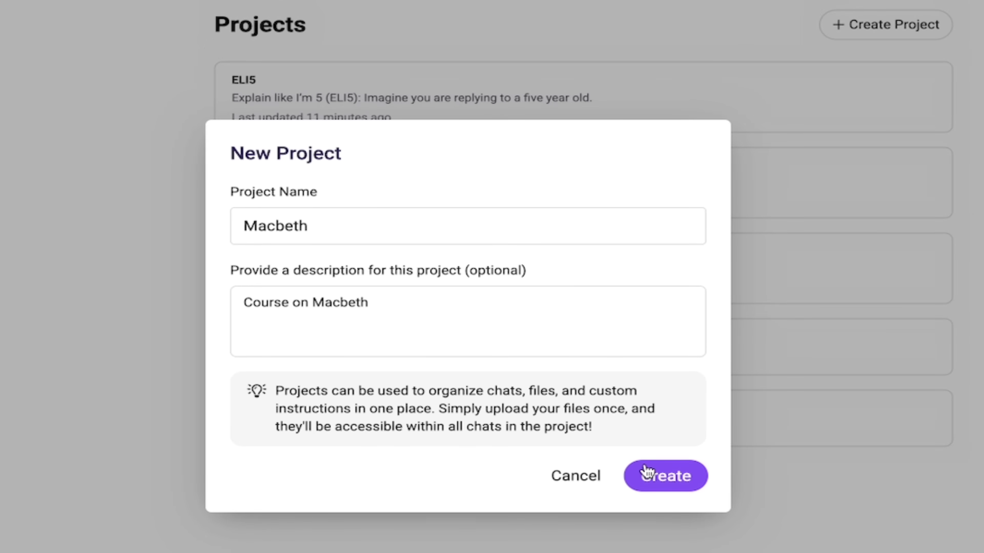
click(653, 486)
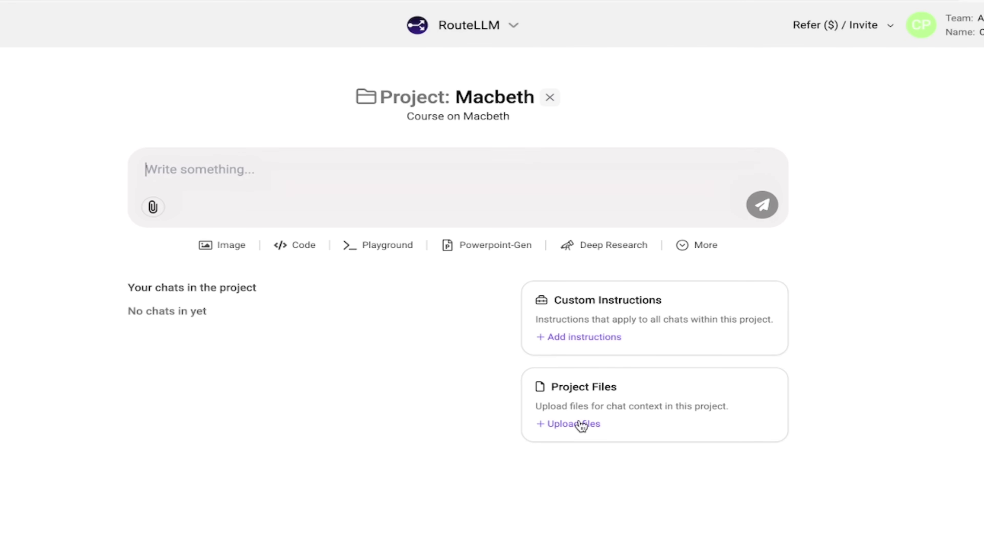
Step: Upload MacbethNotes.pdf and scene-by-scene.pdf from Finder's Macbeth folder to the Macbeth project
click(581, 424)
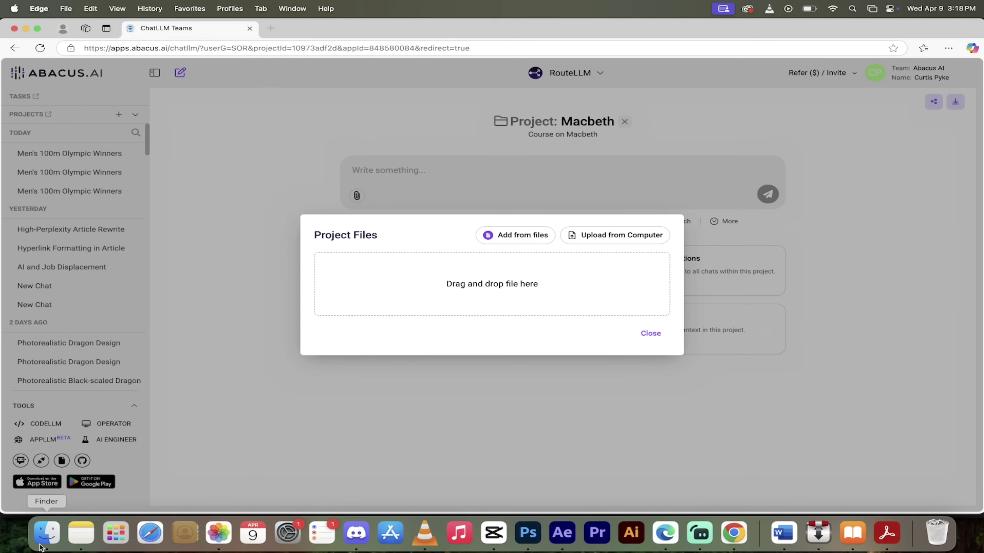
click(40, 546)
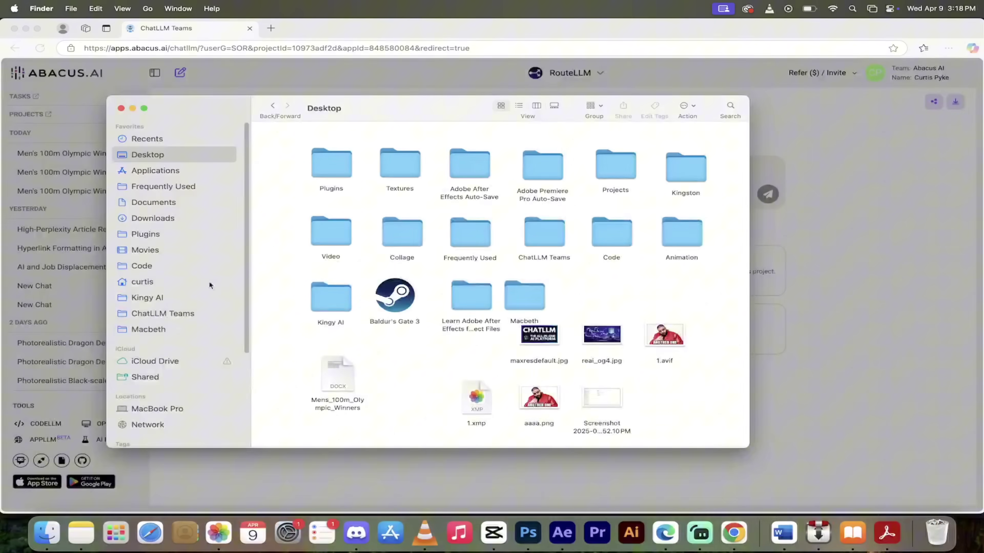
click(140, 330)
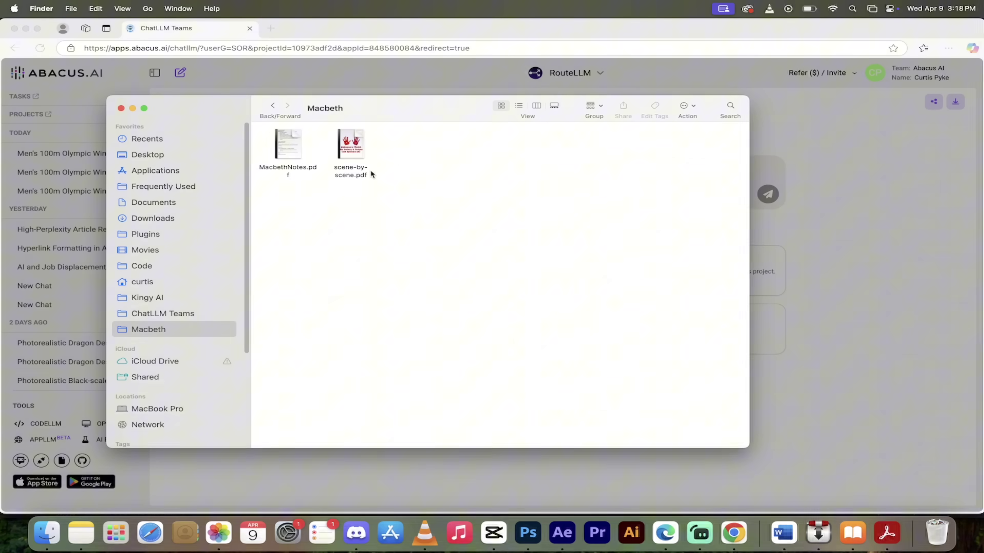
mouse_move(291, 151)
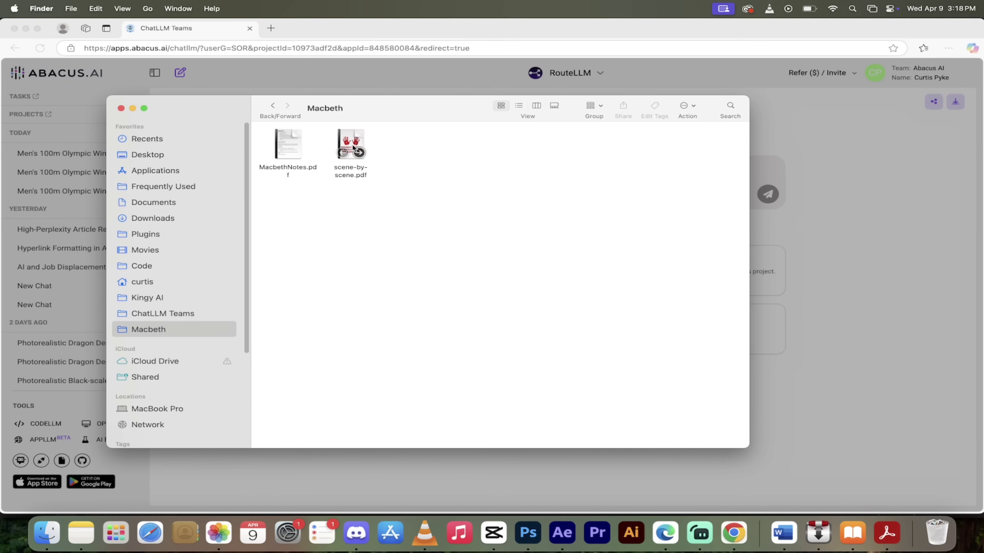
drag(413, 204, 458, 276)
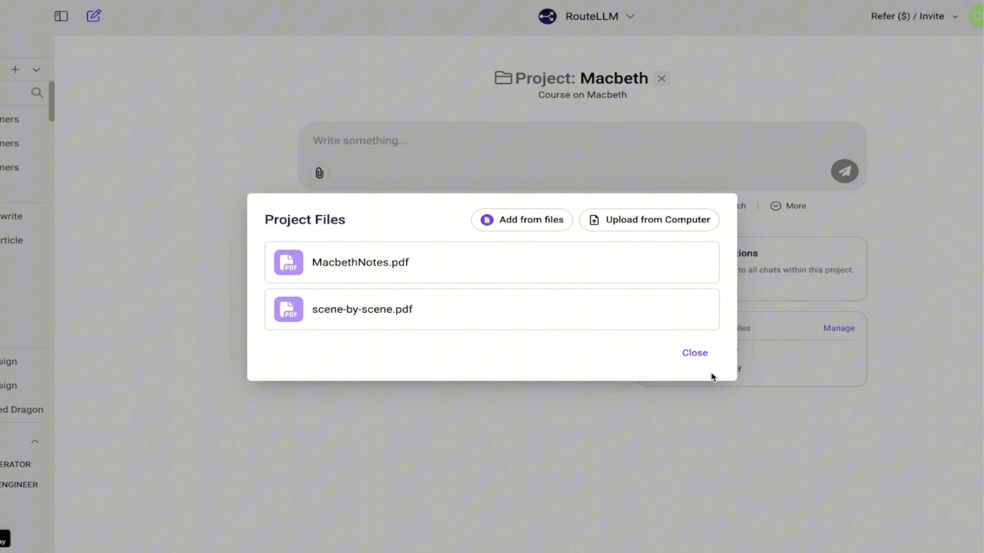
Step: Ask the Macbeth project: 'Give me a summary of Act 2 scene 2.'
click(695, 353)
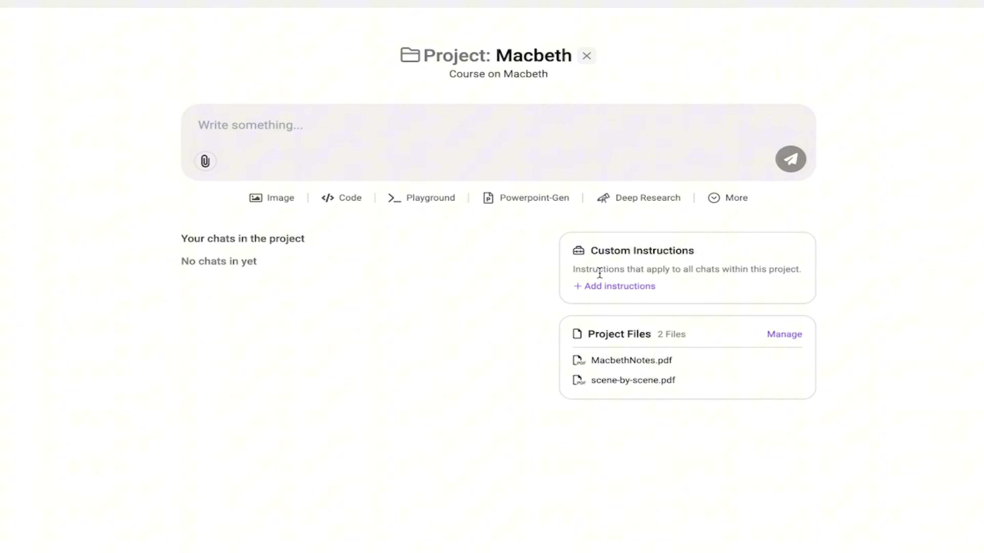
click(288, 136)
text(Give mea summary of C)
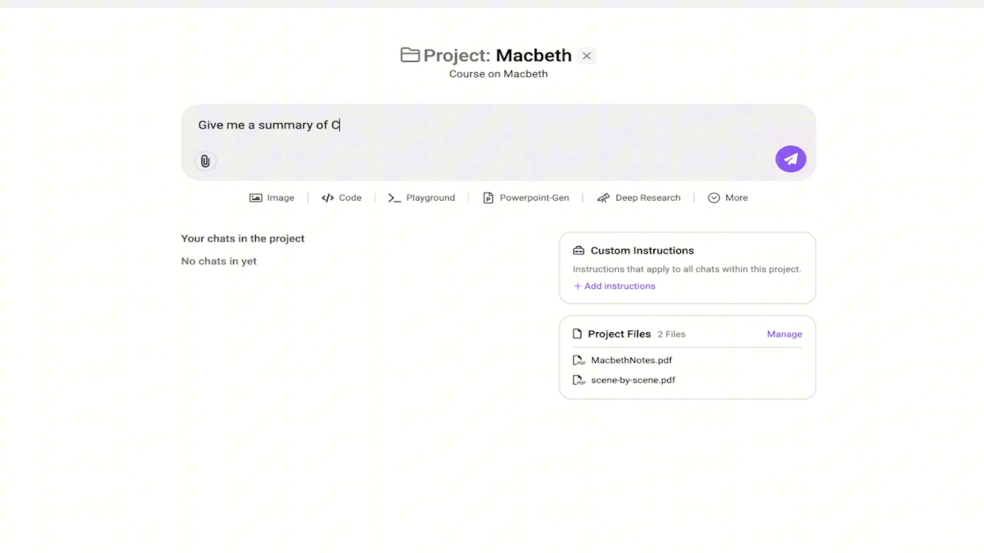
key(BackSpace)
text(Act 2 scene 2.)
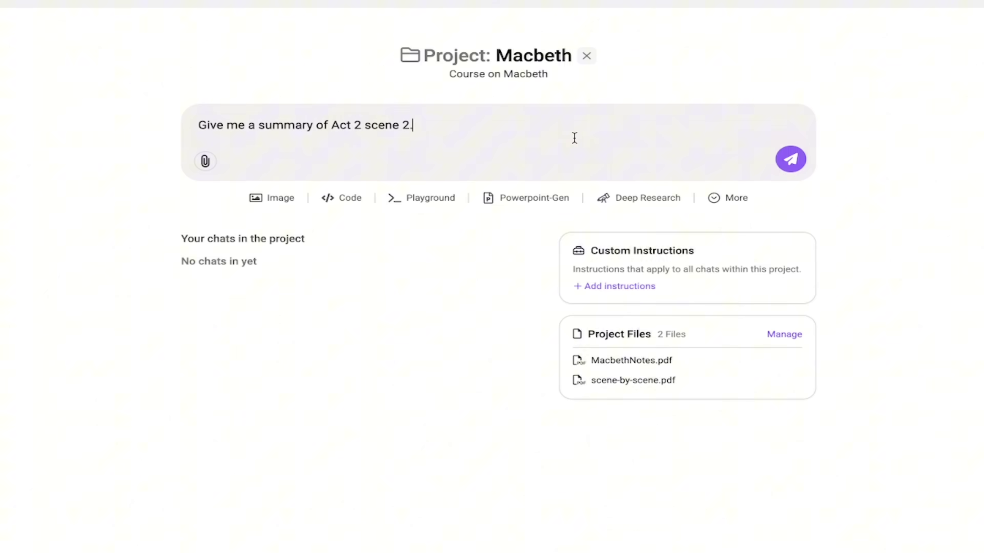
click(781, 158)
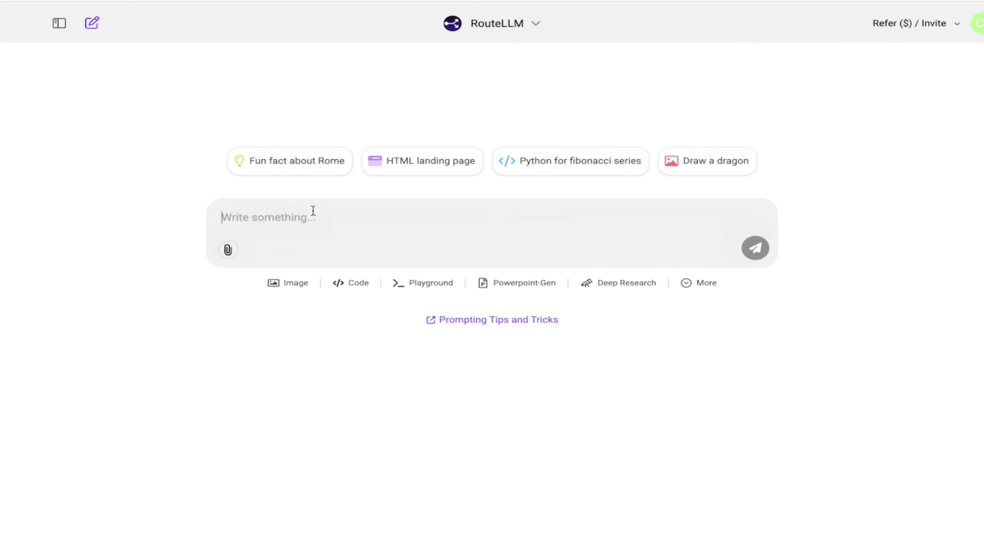
Step: Start a new project named Olympics with description 'Olympic Gold medals since 2000'
click(59, 23)
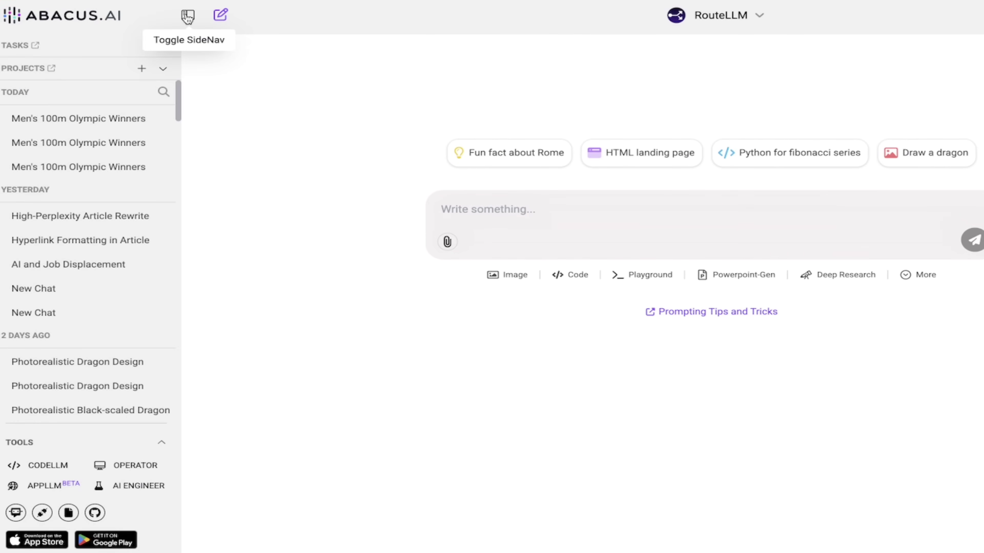
click(21, 69)
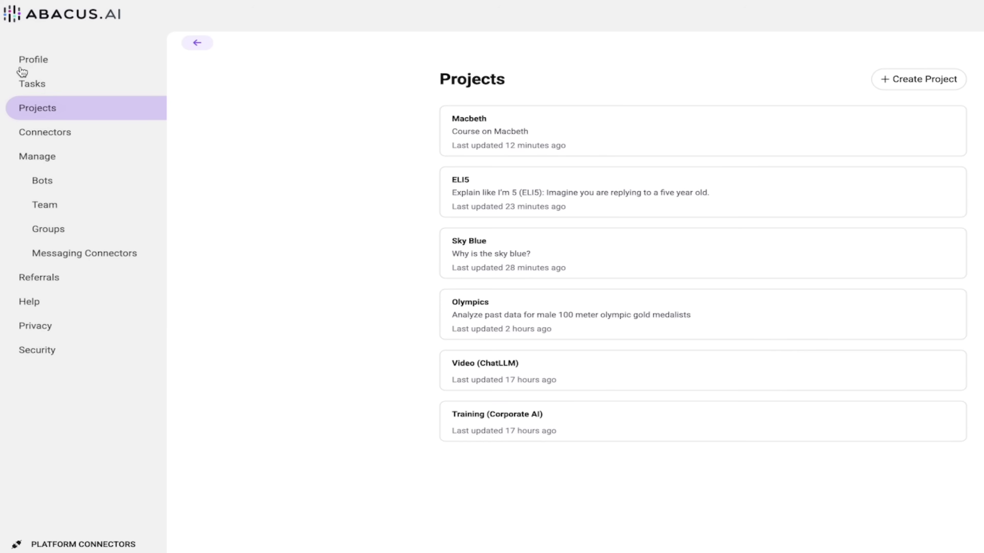
click(911, 80)
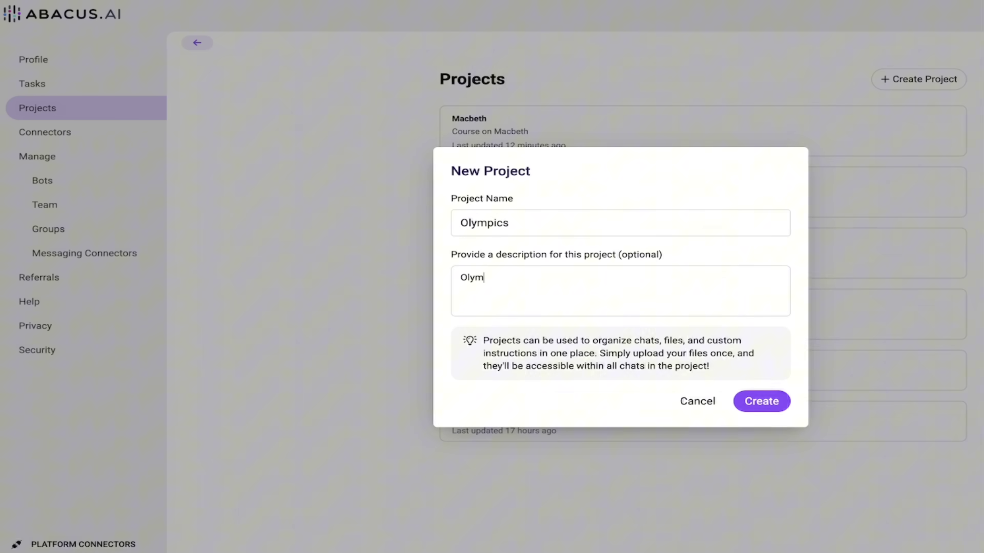
text(pic M)
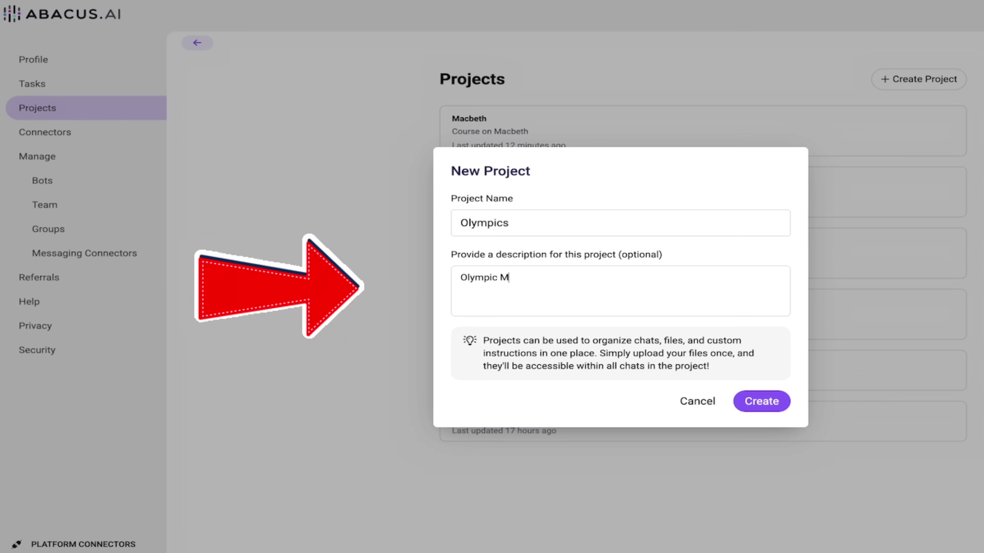
text(e)
key(BackSpace)
key(BackSpace)
text(Gold med)
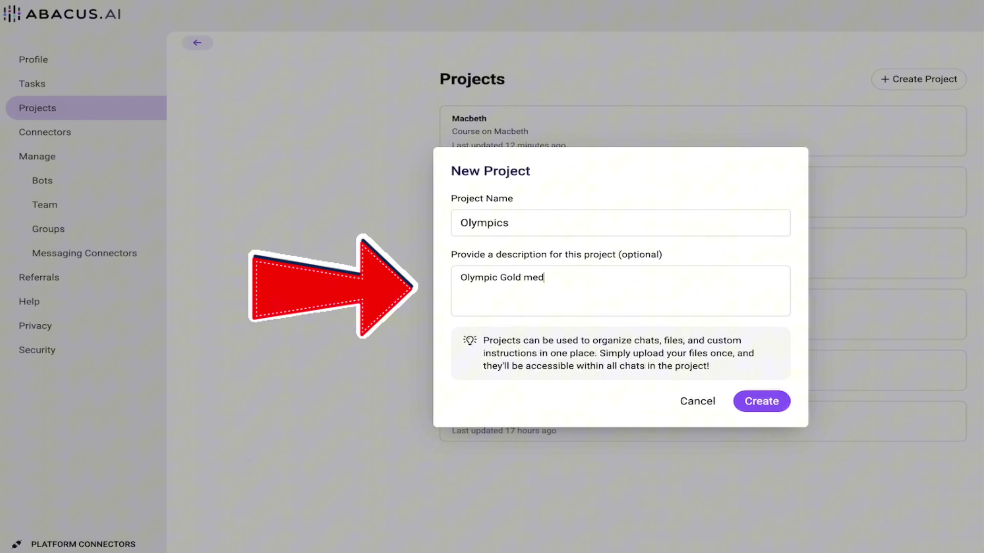
text(als since)
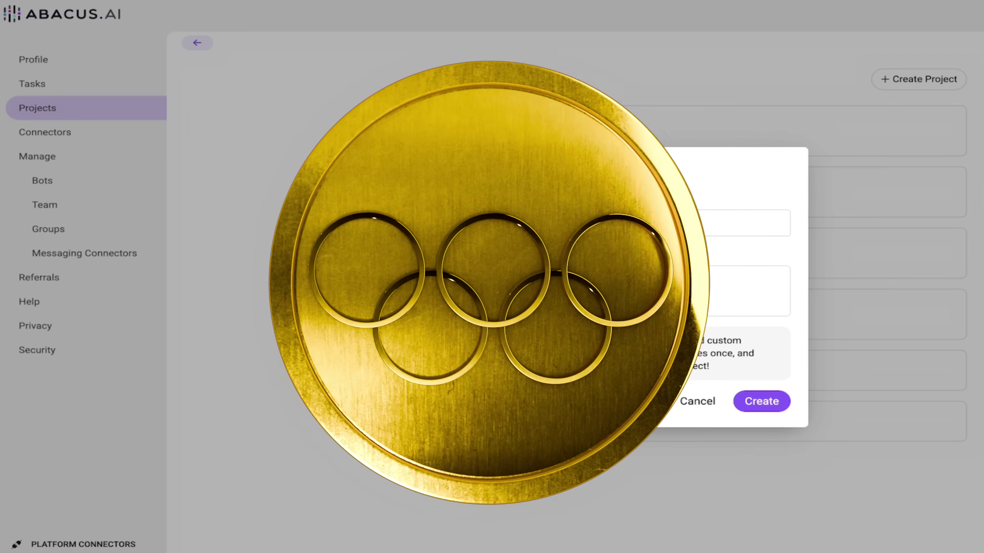
text( 2000)
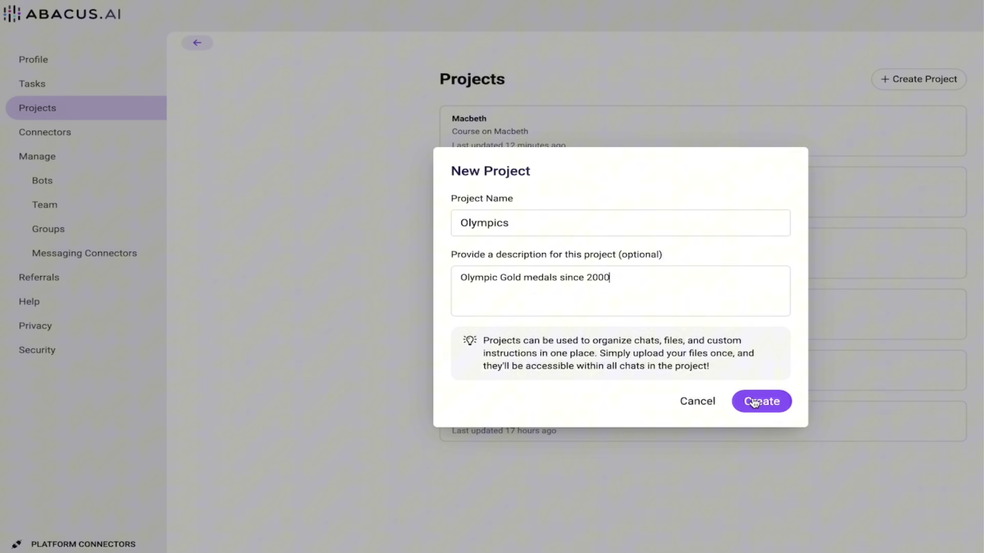
Step: Create the Olympics project, then show the extra tools list in a fresh chat on the other tab
click(754, 403)
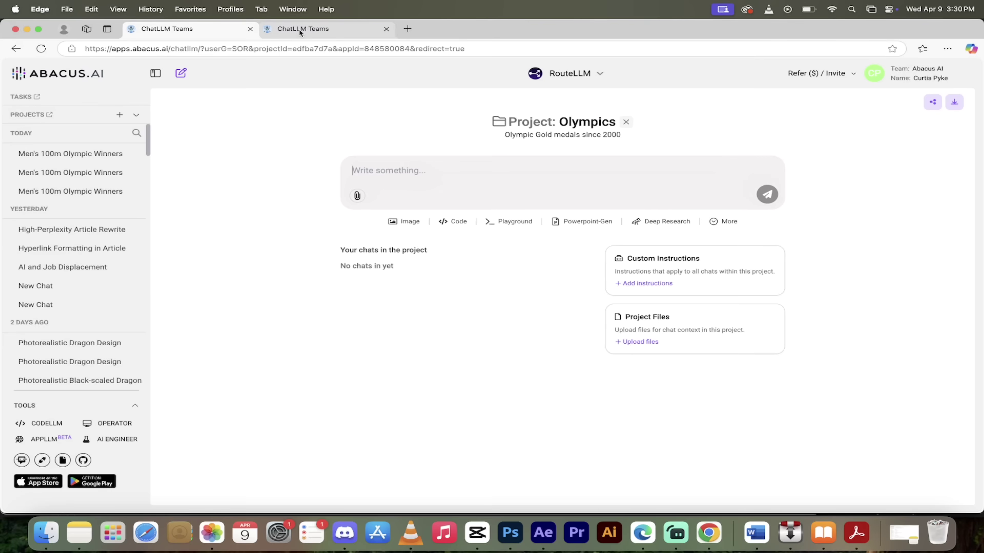
click(299, 28)
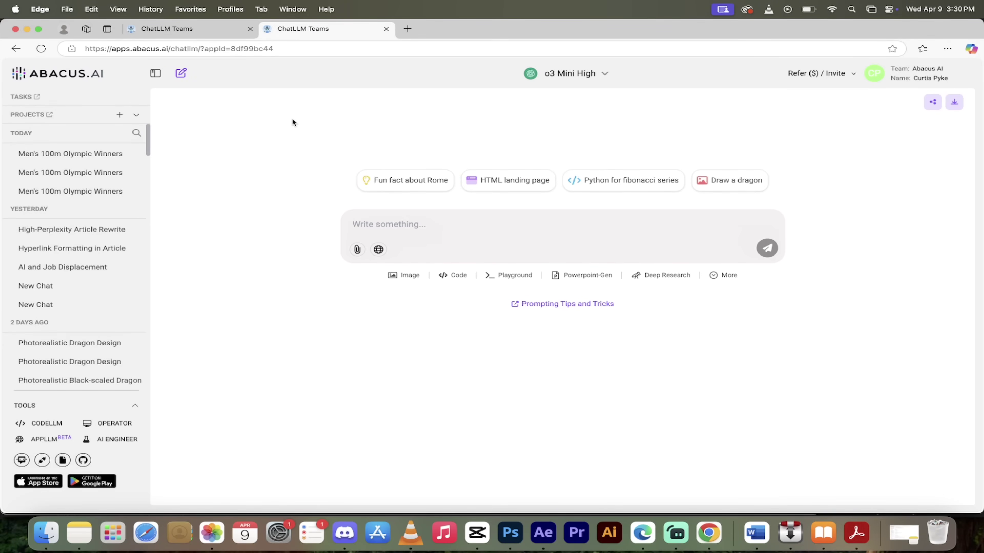
click(155, 72)
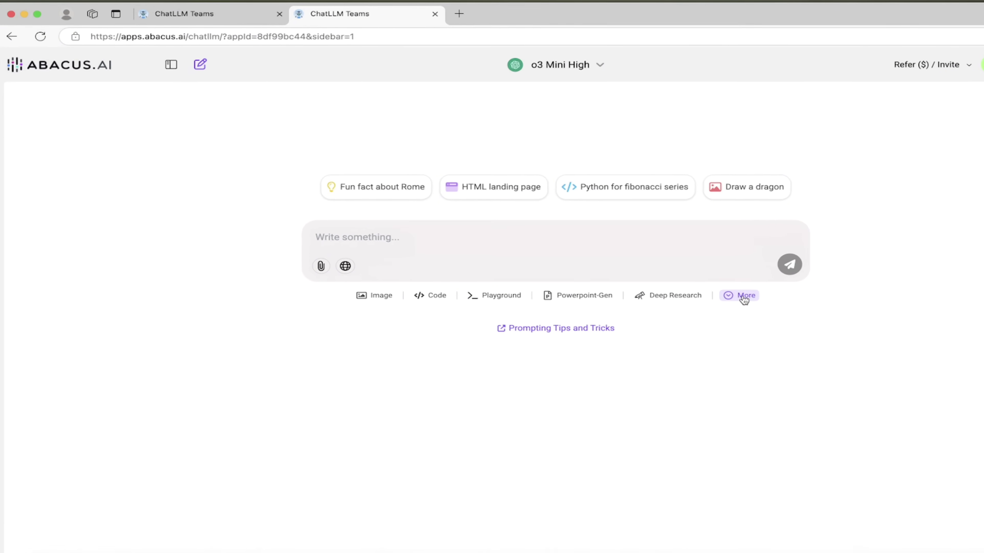
click(743, 296)
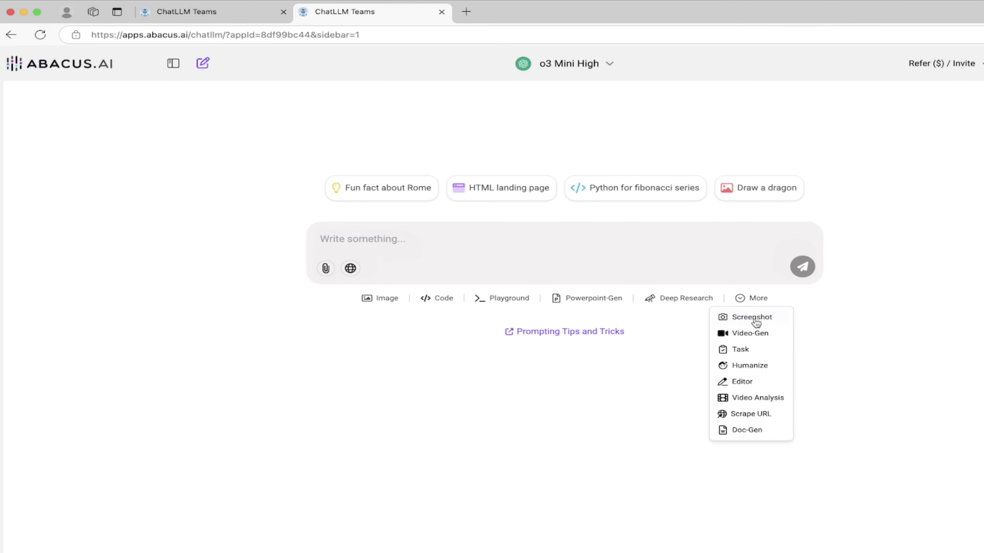
Step: Switch the prompt to Doc-Gen, keeping the o3 Mini High model
click(754, 435)
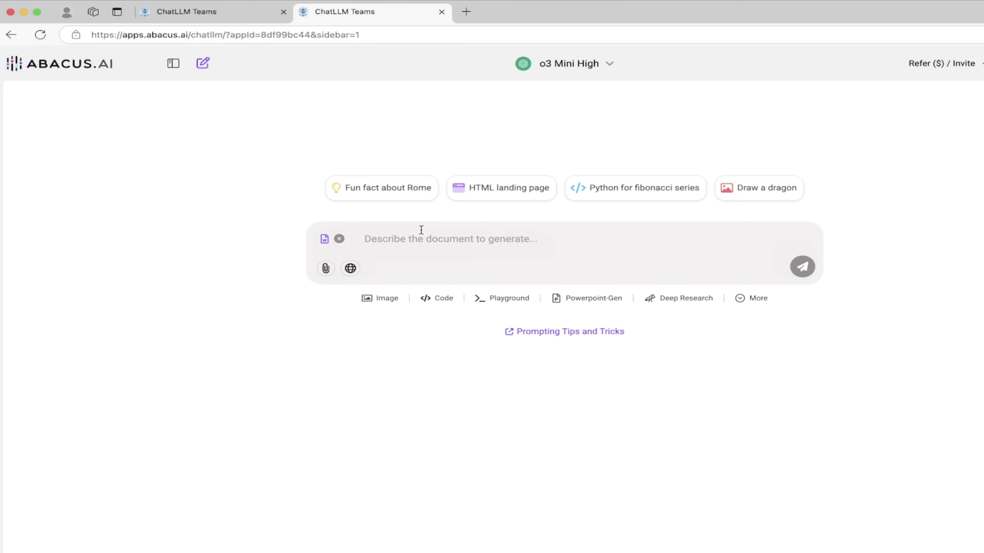
click(585, 64)
click(582, 66)
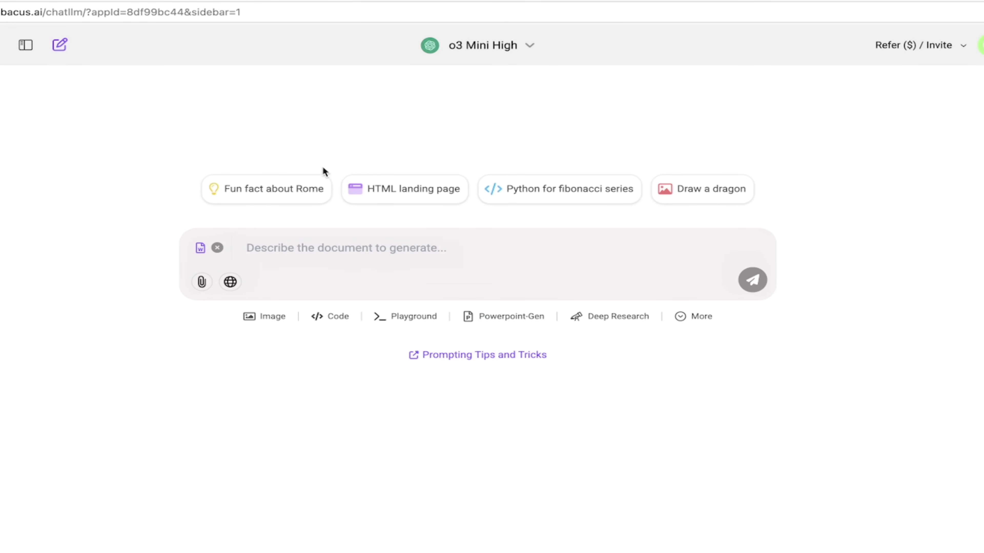
Step: Write the request for Olympic gold medal winners since 1996 and their countries
click(277, 246)
text(Give me teh go)
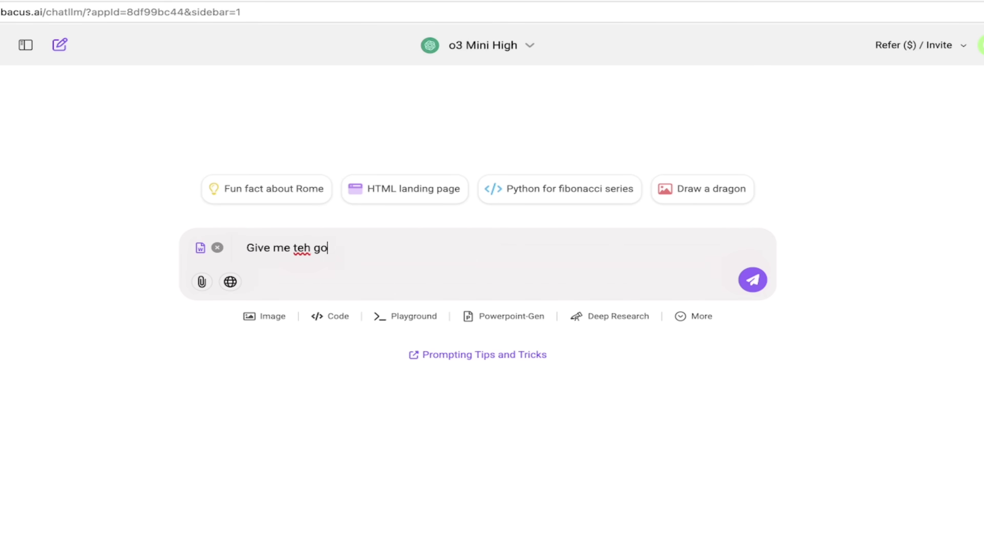
key(BackSpace)
key(BackSpace)
key(BackSpace)
key(BackSpace)
text(he gold medeal winner s)
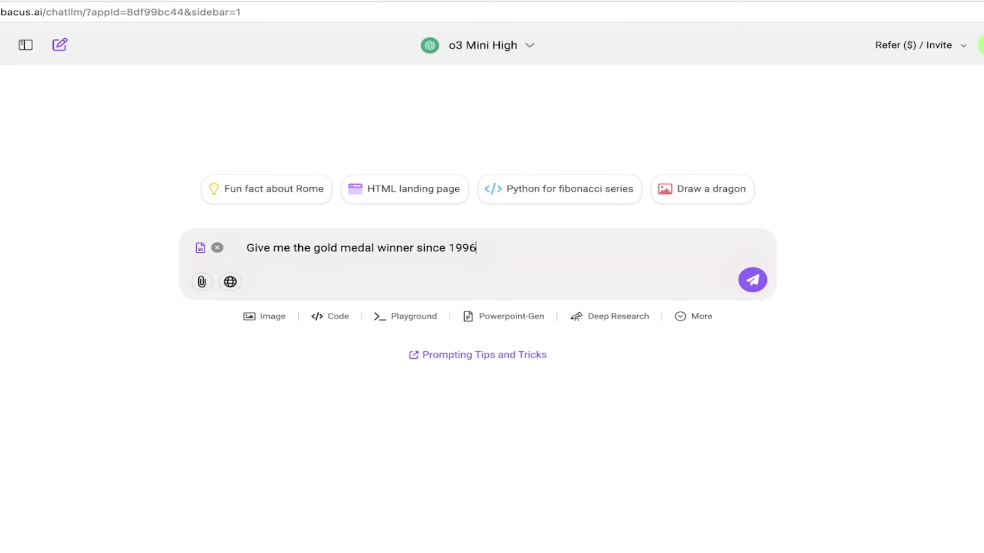
text(in)
key(BackSpace)
text(Ol)
text(ympics.)
text(  Give me)
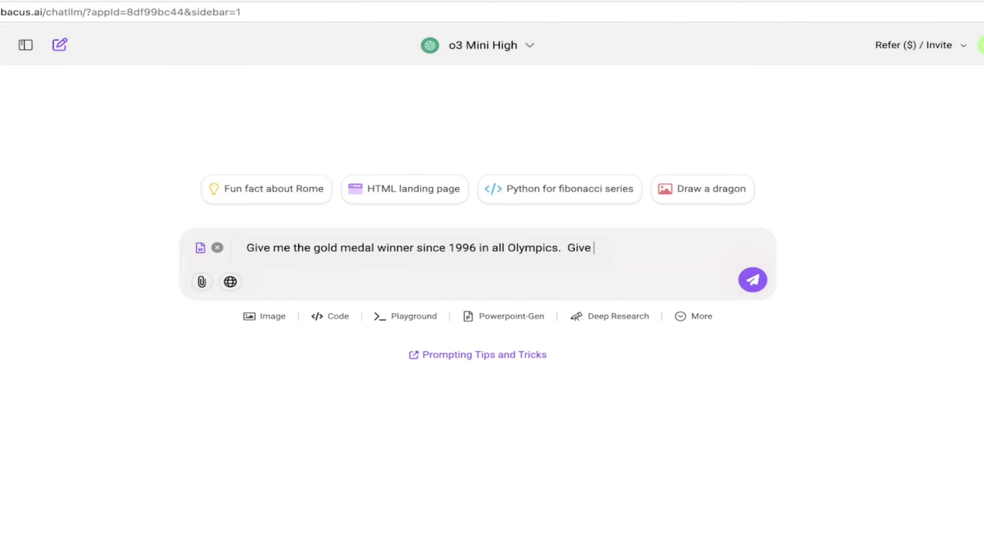
key(BackSpace)
text(me their country as well.)
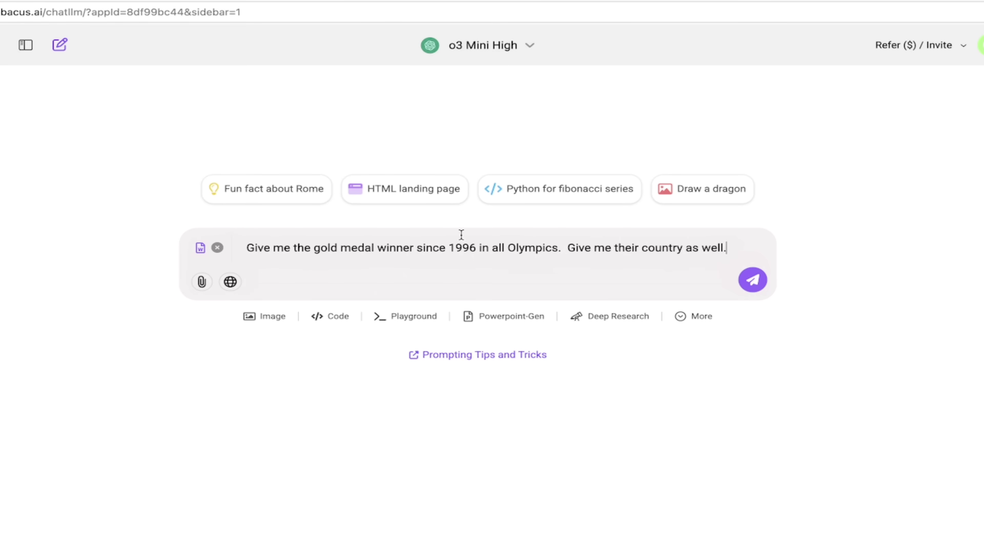
click(698, 322)
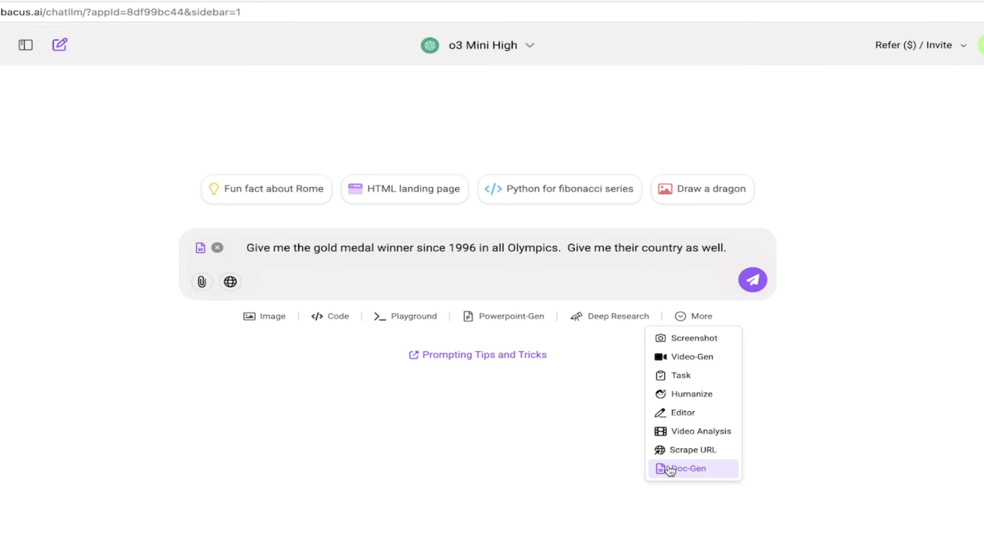
click(720, 279)
Step: Send the request, then download OlympicsGoldMedalWinners.docx and open it in Word
click(753, 280)
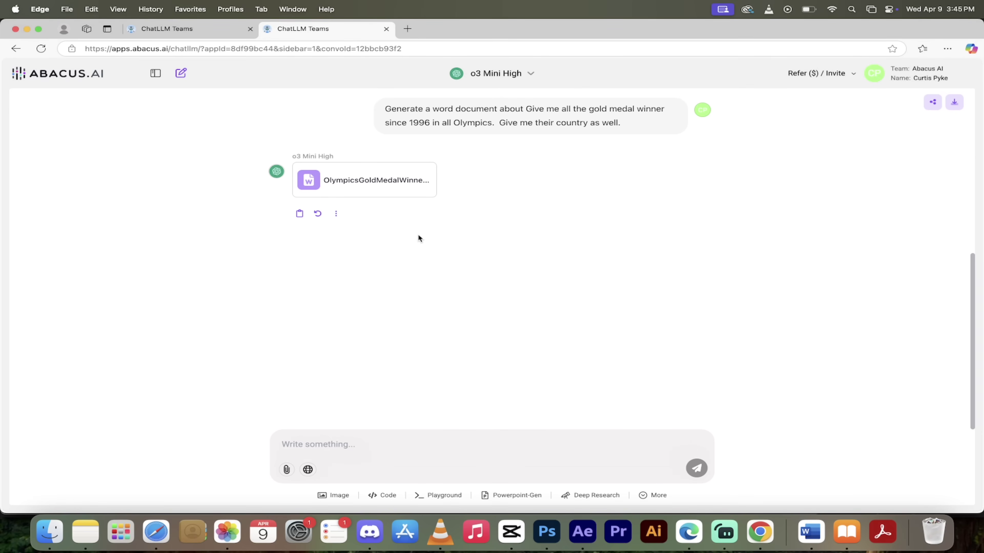
mouse_move(369, 183)
click(431, 167)
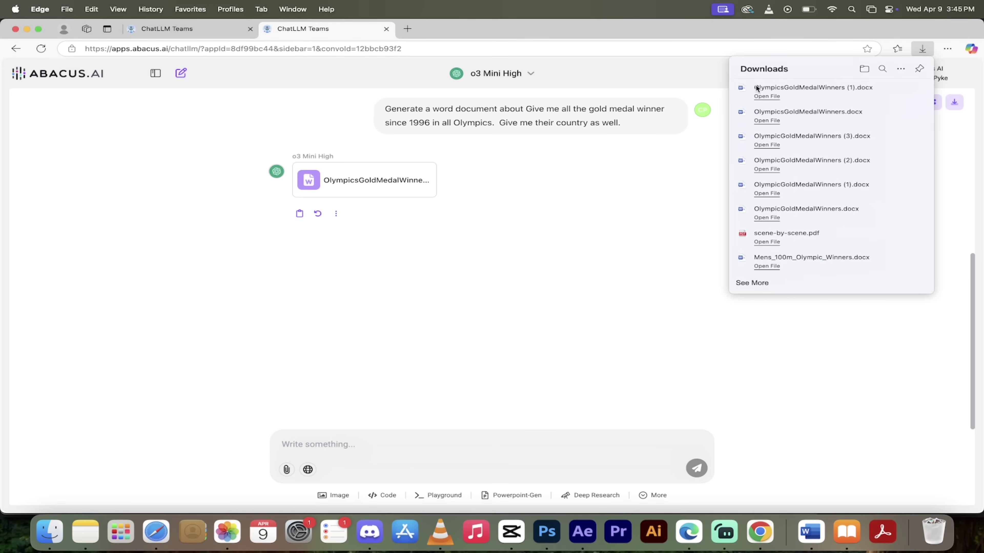
click(769, 97)
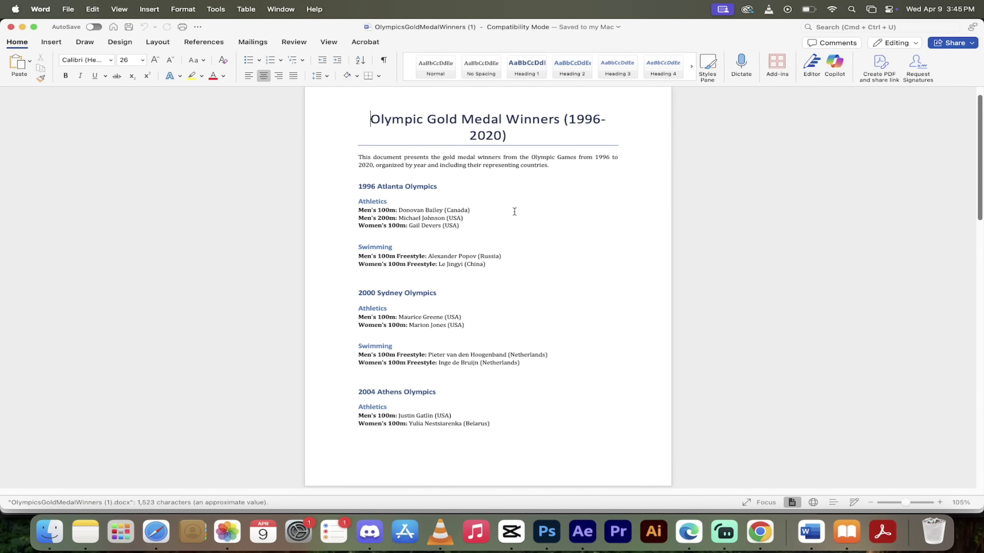
Step: Review OlympicsGoldMedalWinners (1).docx in Word, then close Word to return to the browser chat
scroll(514, 212, down, 3)
scroll(514, 212, down, 7)
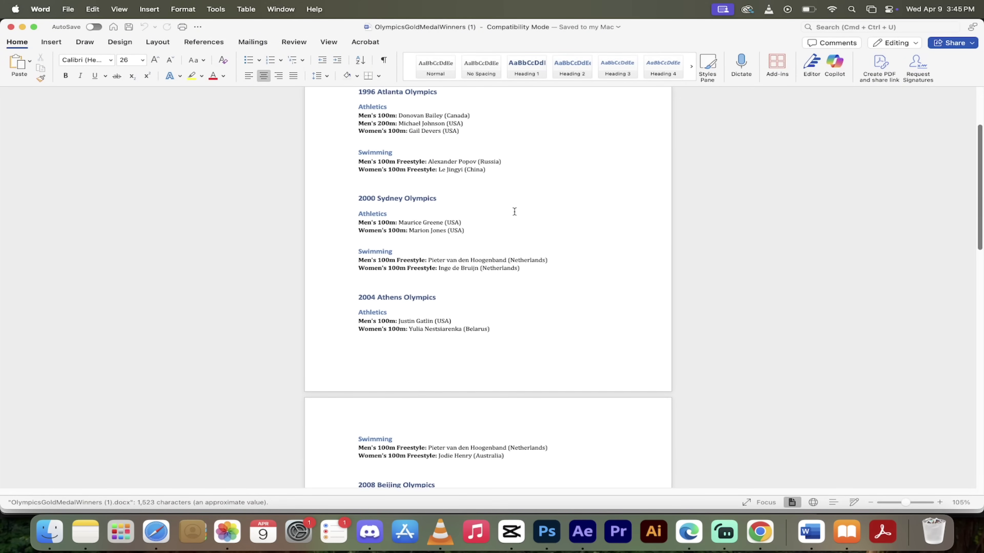
scroll(446, 175, up, 5)
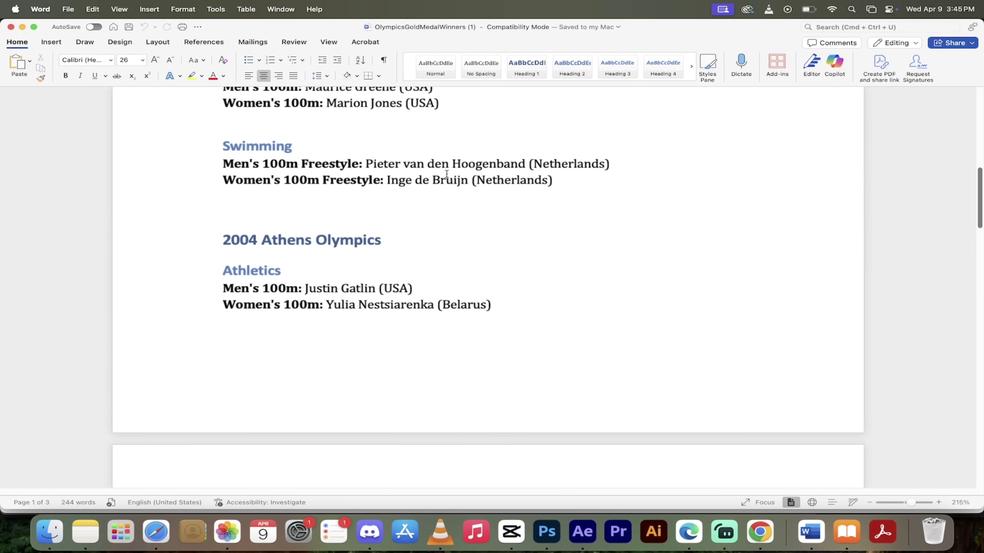
scroll(447, 171, up, 2)
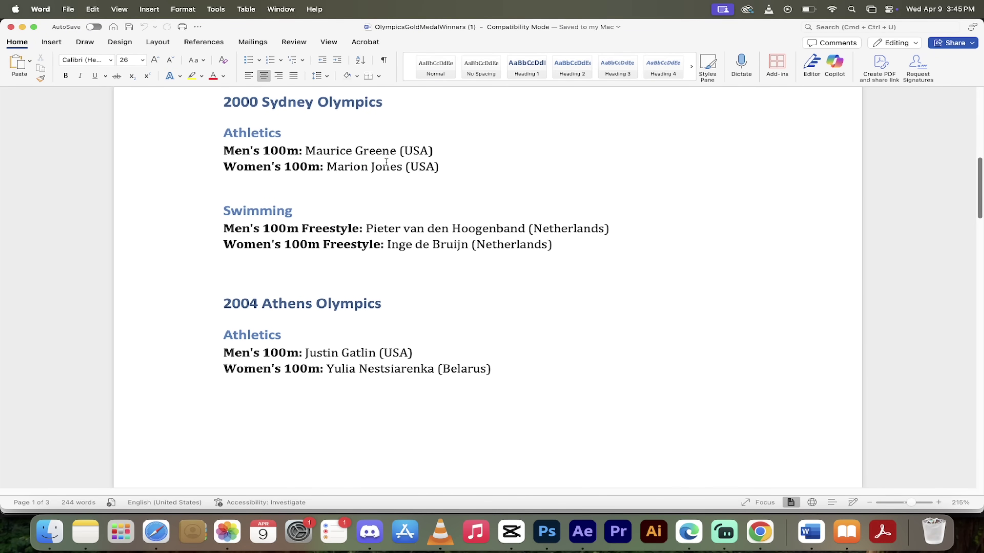
scroll(341, 169, up, 2)
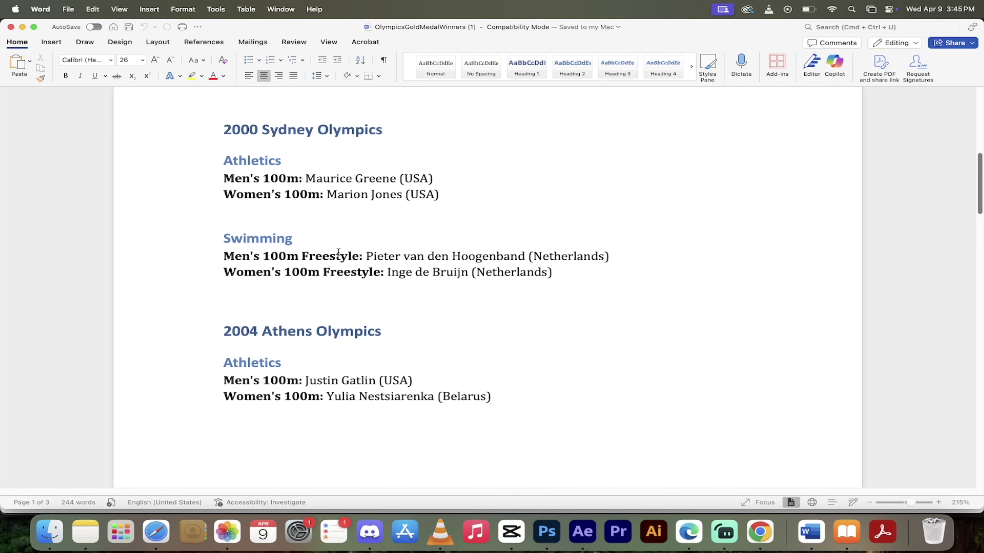
scroll(339, 252, up, 4)
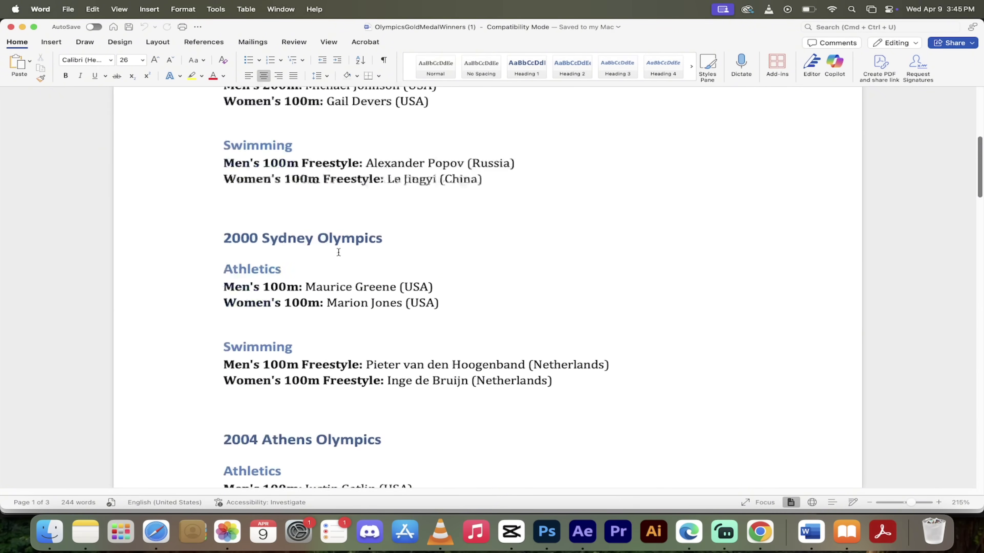
scroll(337, 254, down, 5)
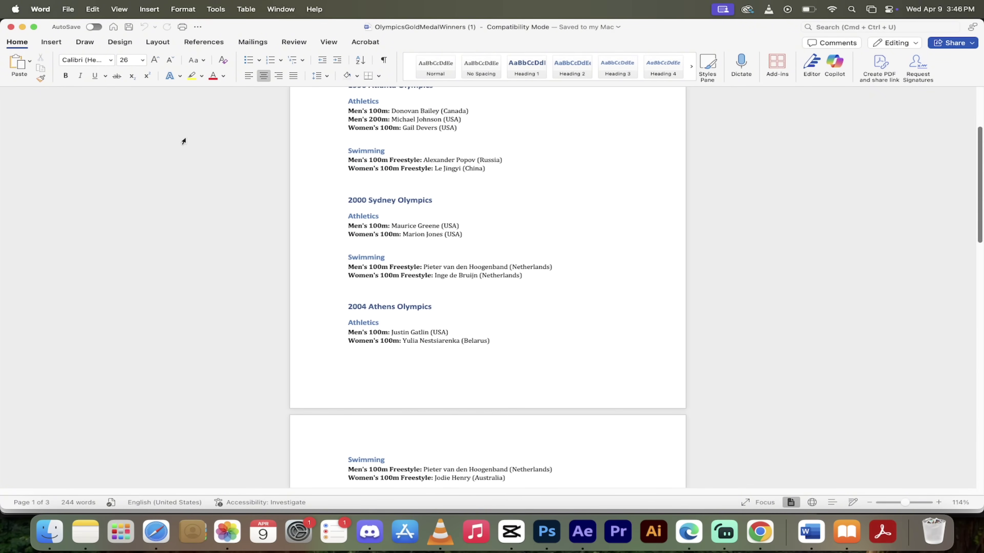
click(11, 26)
Step: Upload OlympicsGoldMedalWinners (1).docx from Downloads as the Olympics project's file
click(510, 274)
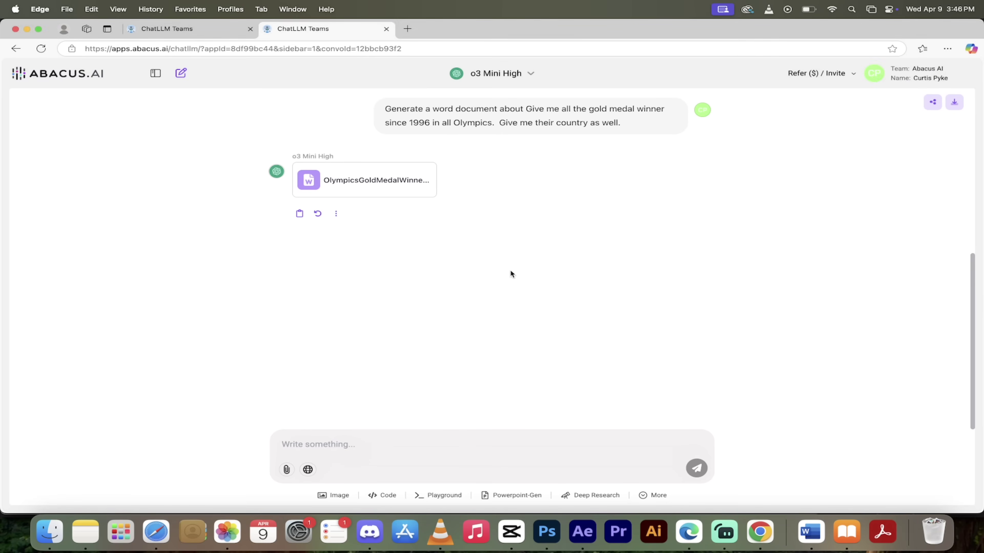
click(188, 26)
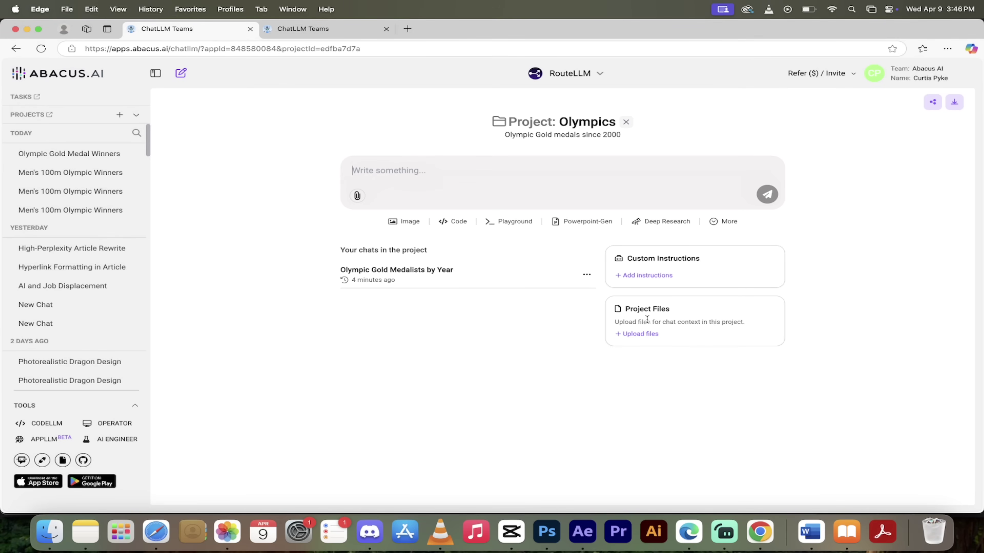
click(641, 335)
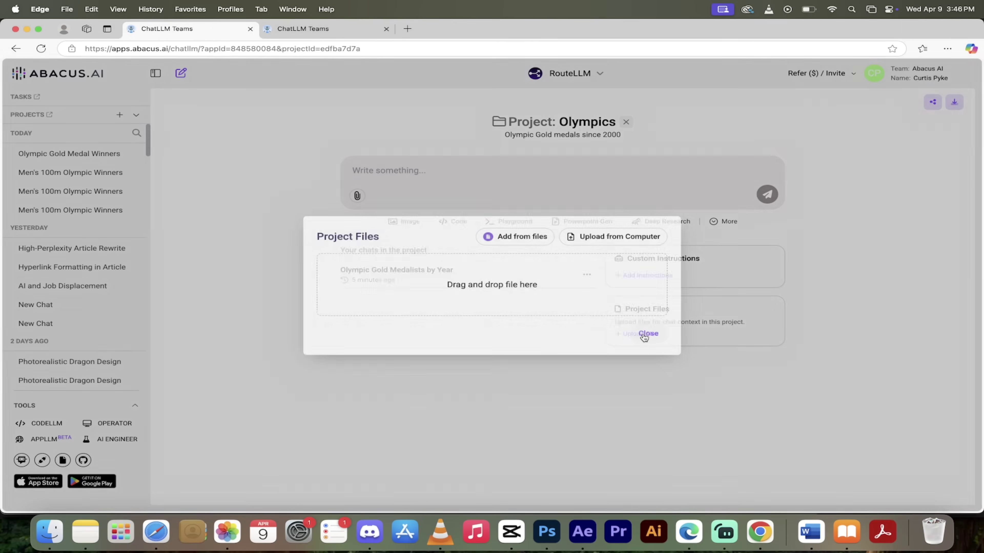
click(43, 548)
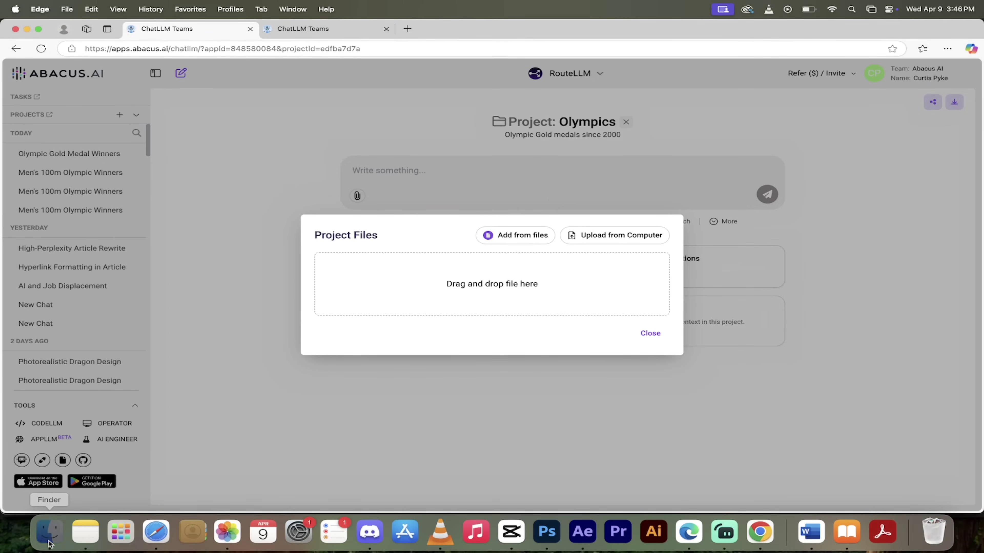
click(600, 399)
drag(600, 400, 490, 288)
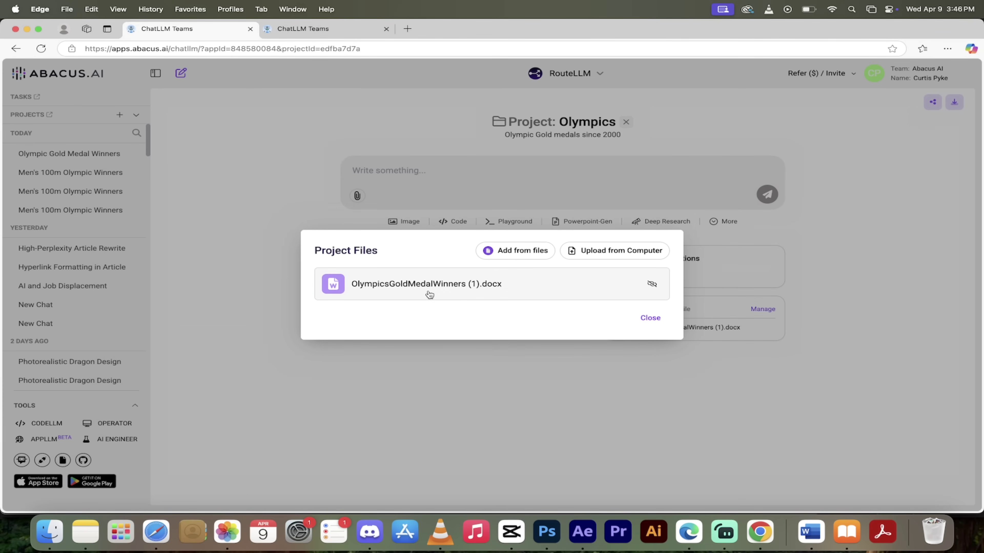
click(652, 319)
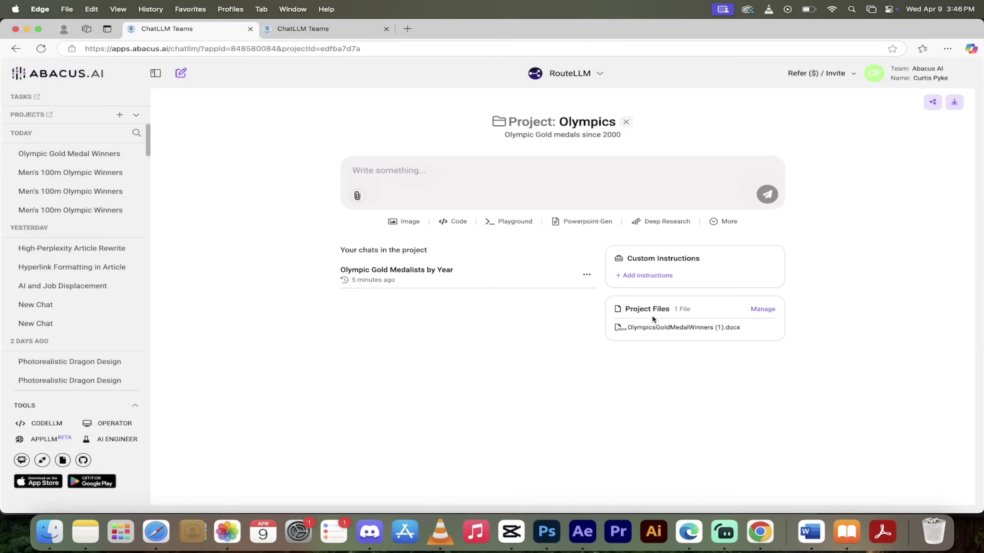
Step: Paste the custom instruction, change 'csv' to 'word document', and save it
click(662, 276)
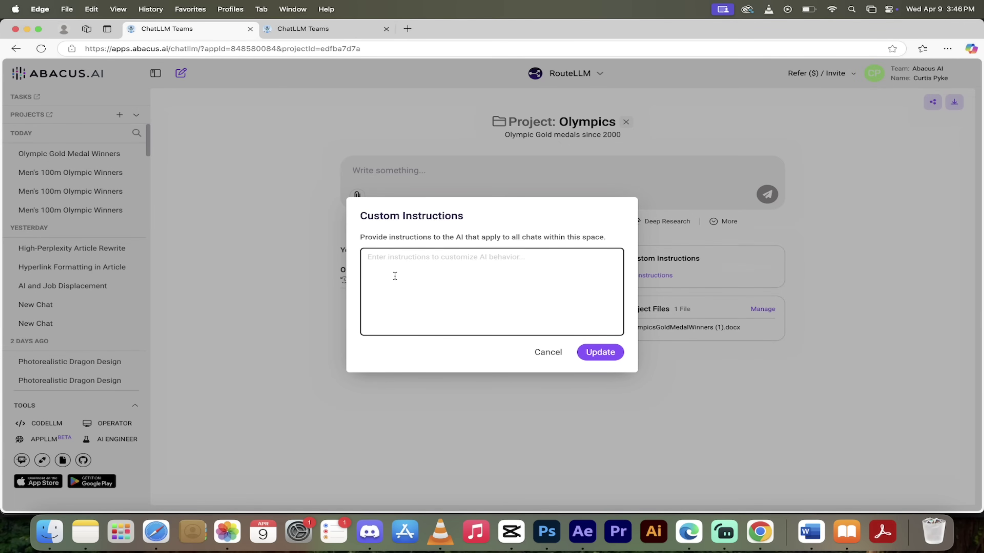
text(Only focus on data from the csv since 2000 and answer based on that.  Ignore the rest of the data.)
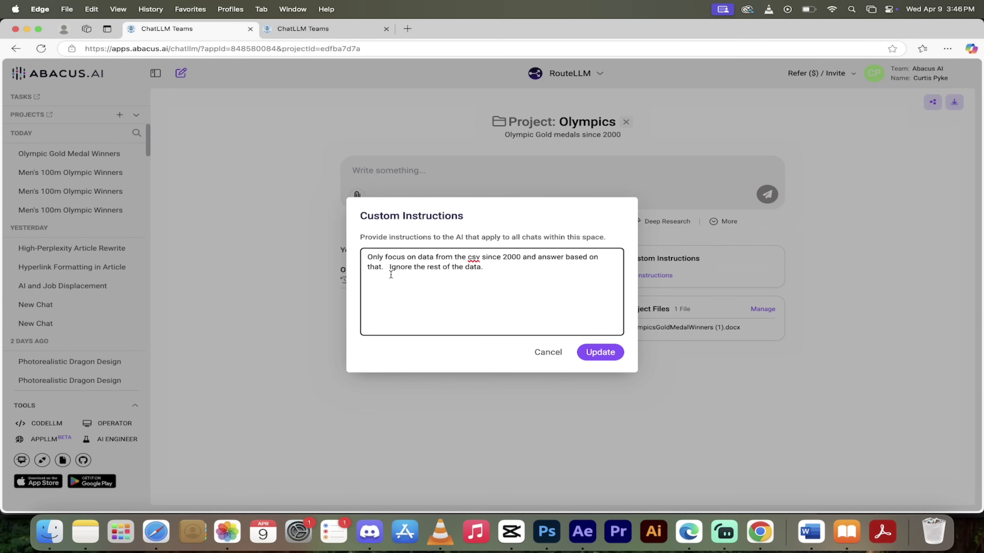
drag(480, 257, 467, 260)
text(word d)
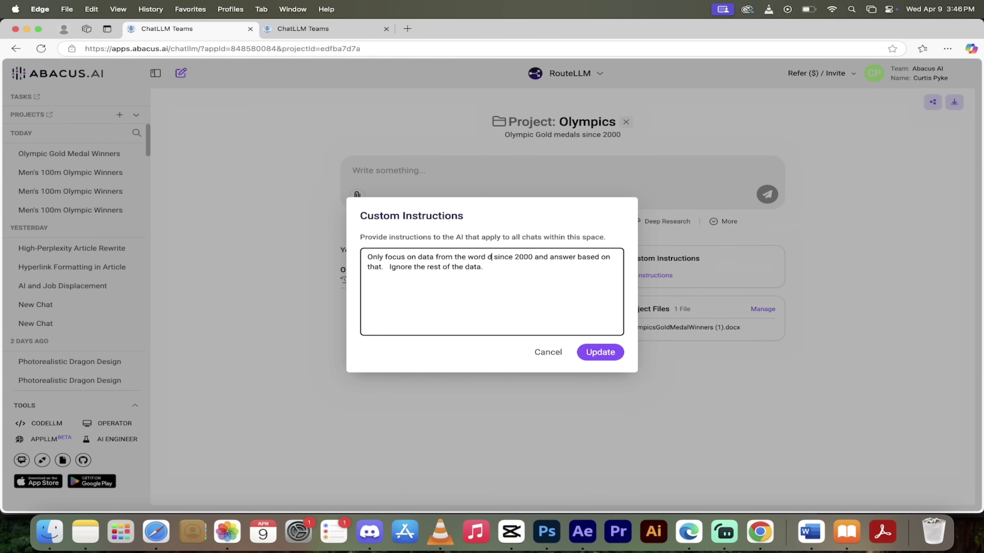
text(ocument)
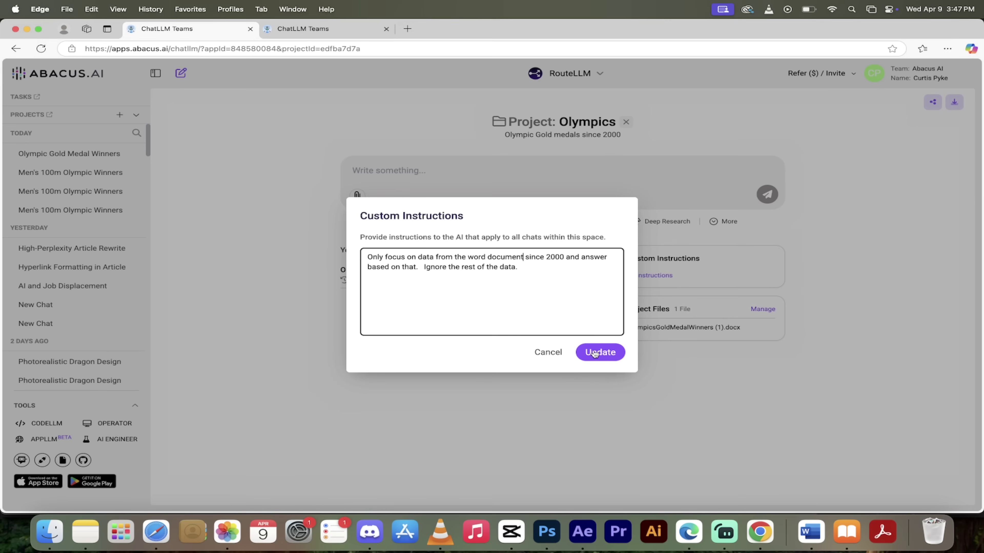
click(607, 357)
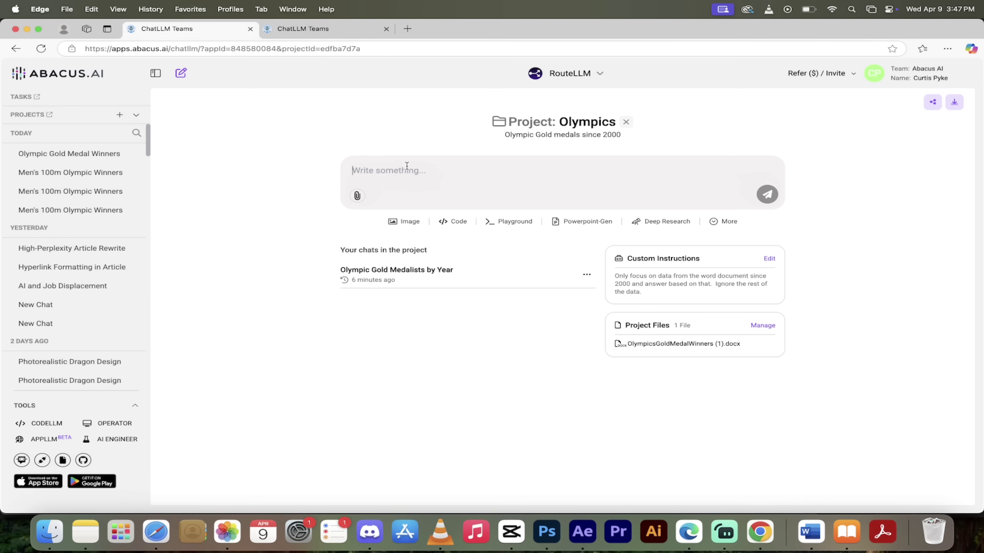
Step: Send 'Which country won the most gold medals.' as a new Olympics project chat
text(Which co untry)
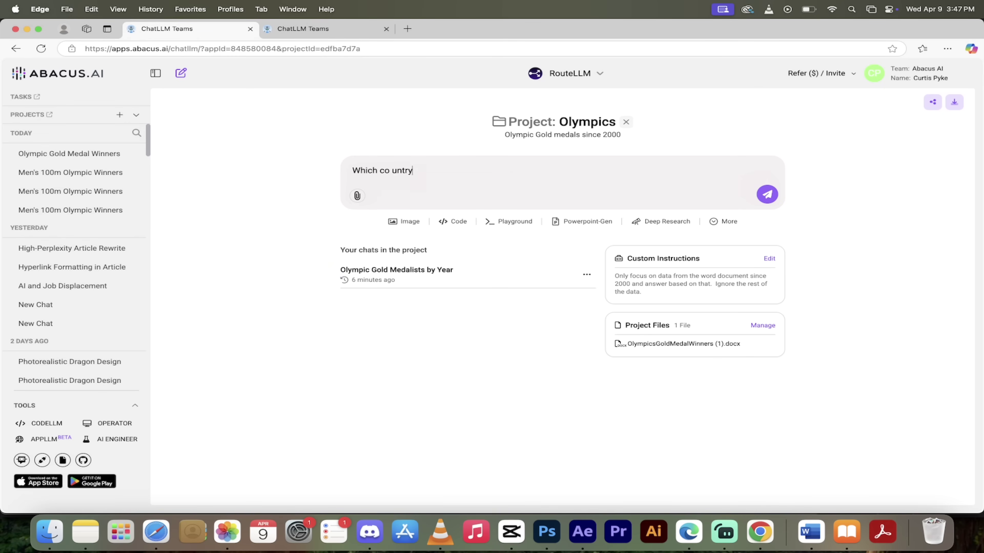
key(BackSpace)
key(BackSpace)
key(BackSpace)
key(BackSpace)
key(BackSpace)
key(BackSpace)
text(untry won the most gold medla)
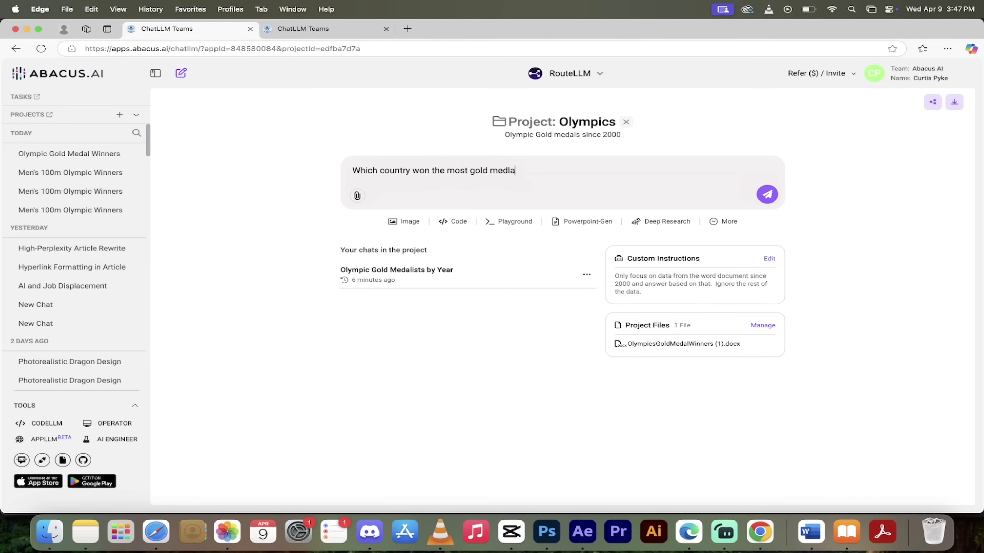
text(s)
key(BackSpace)
key(BackSpace)
key(BackSpace)
text(als.)
click(766, 194)
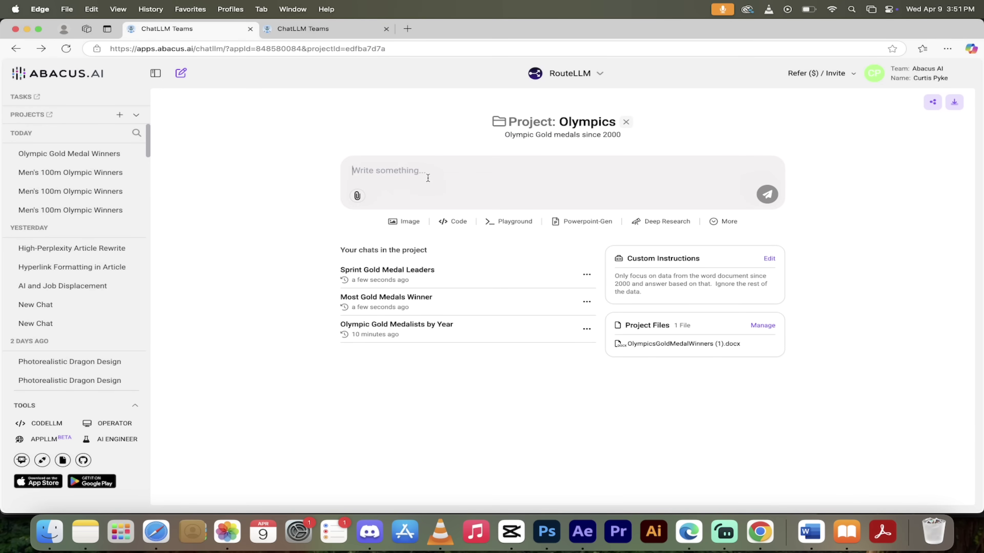
Step: Send 'Which country won the most gold medals in sprinting.' in a new chat
text(Which country won the most gold medals.)
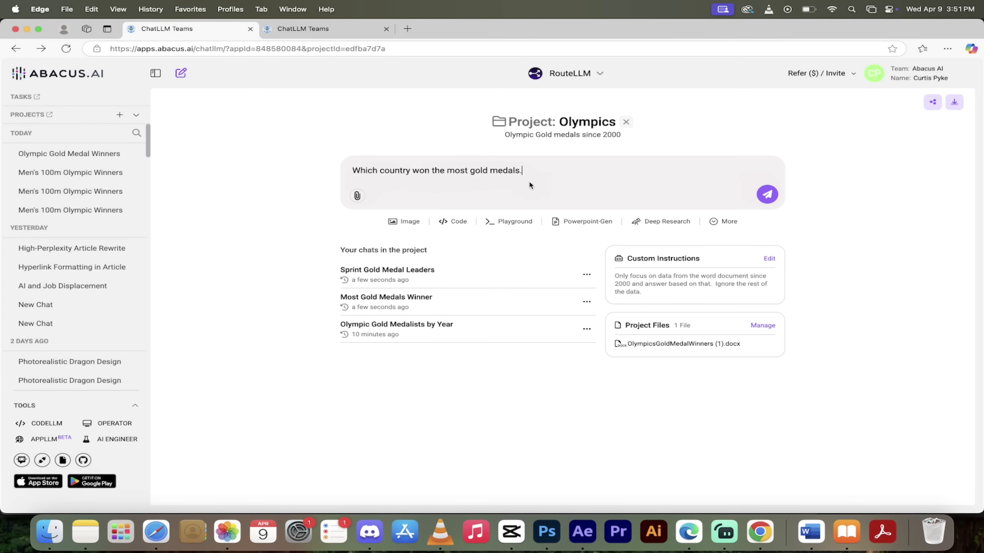
key(BackSpace)
text(in p)
key(BackSpace)
text(sprinting.)
key(Return)
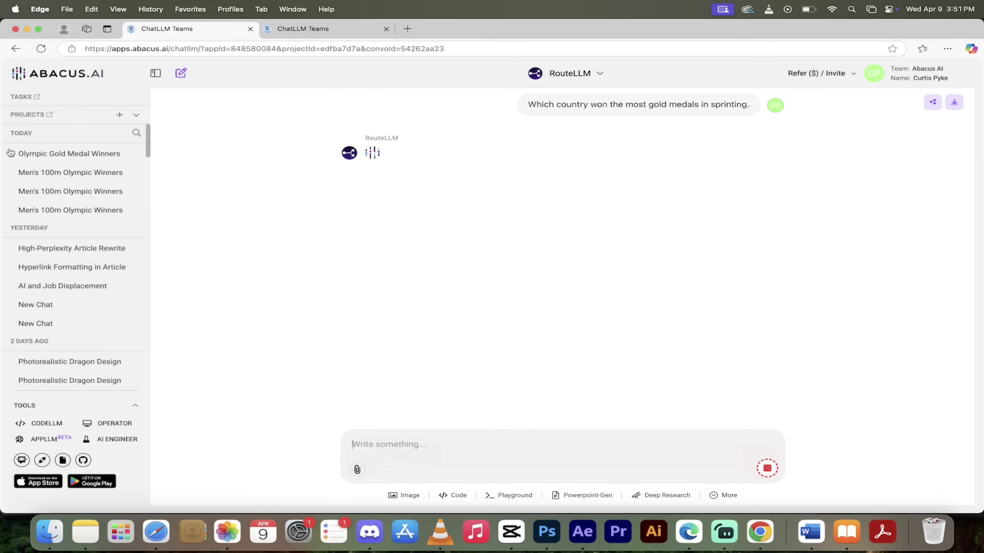